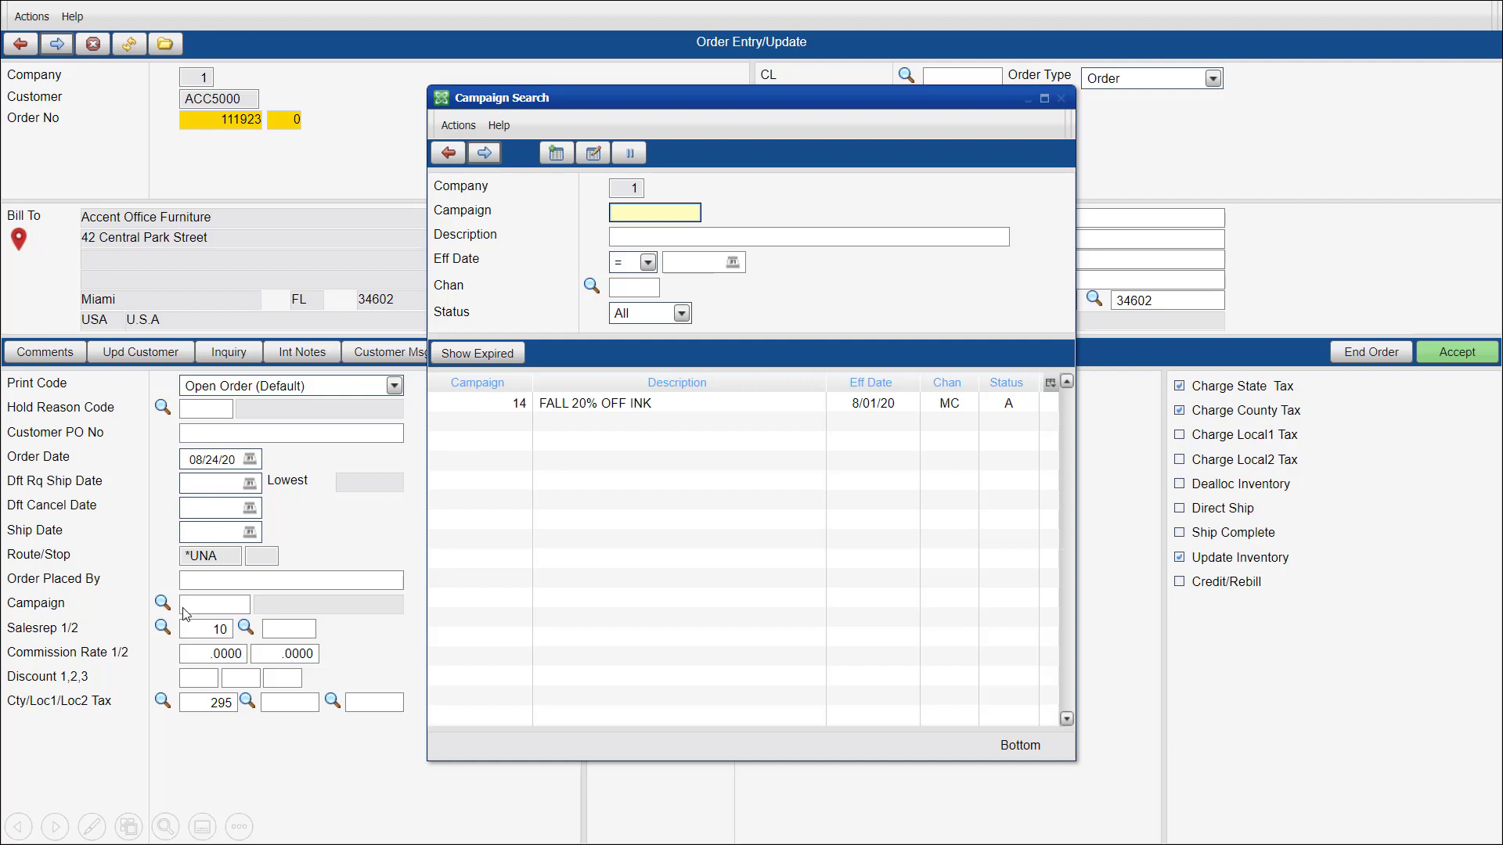
# Assign the FALL 20% OFF INK campaign, number 14, to the Accent Office Furniture order
pyautogui.doubleClick(621, 412)
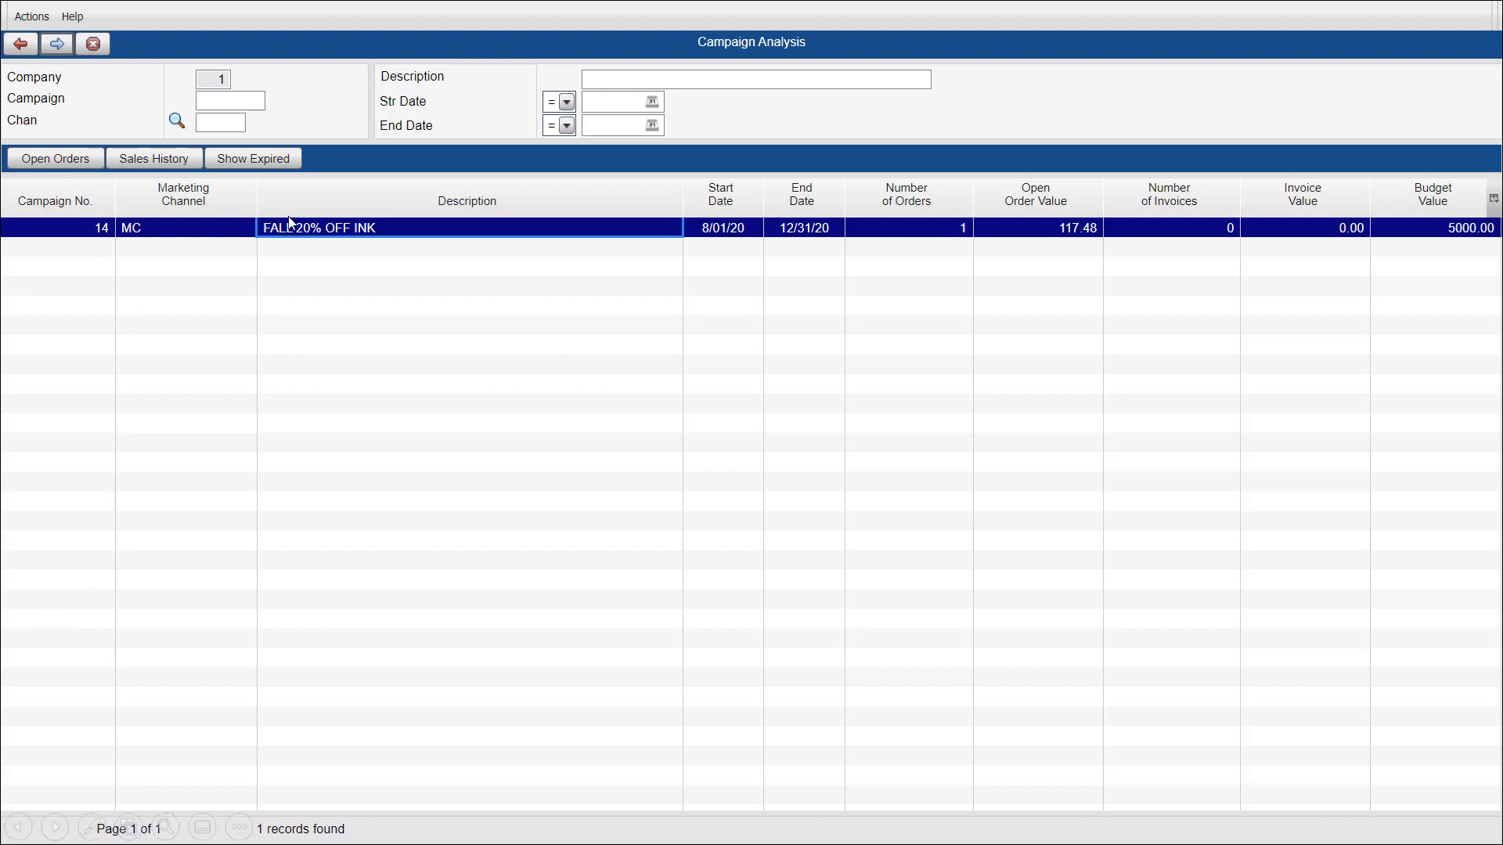
# Examine the open order details of the FALL 20% OFF INK campaign from the campaign analysis list
pyautogui.doubleClick(347, 229)
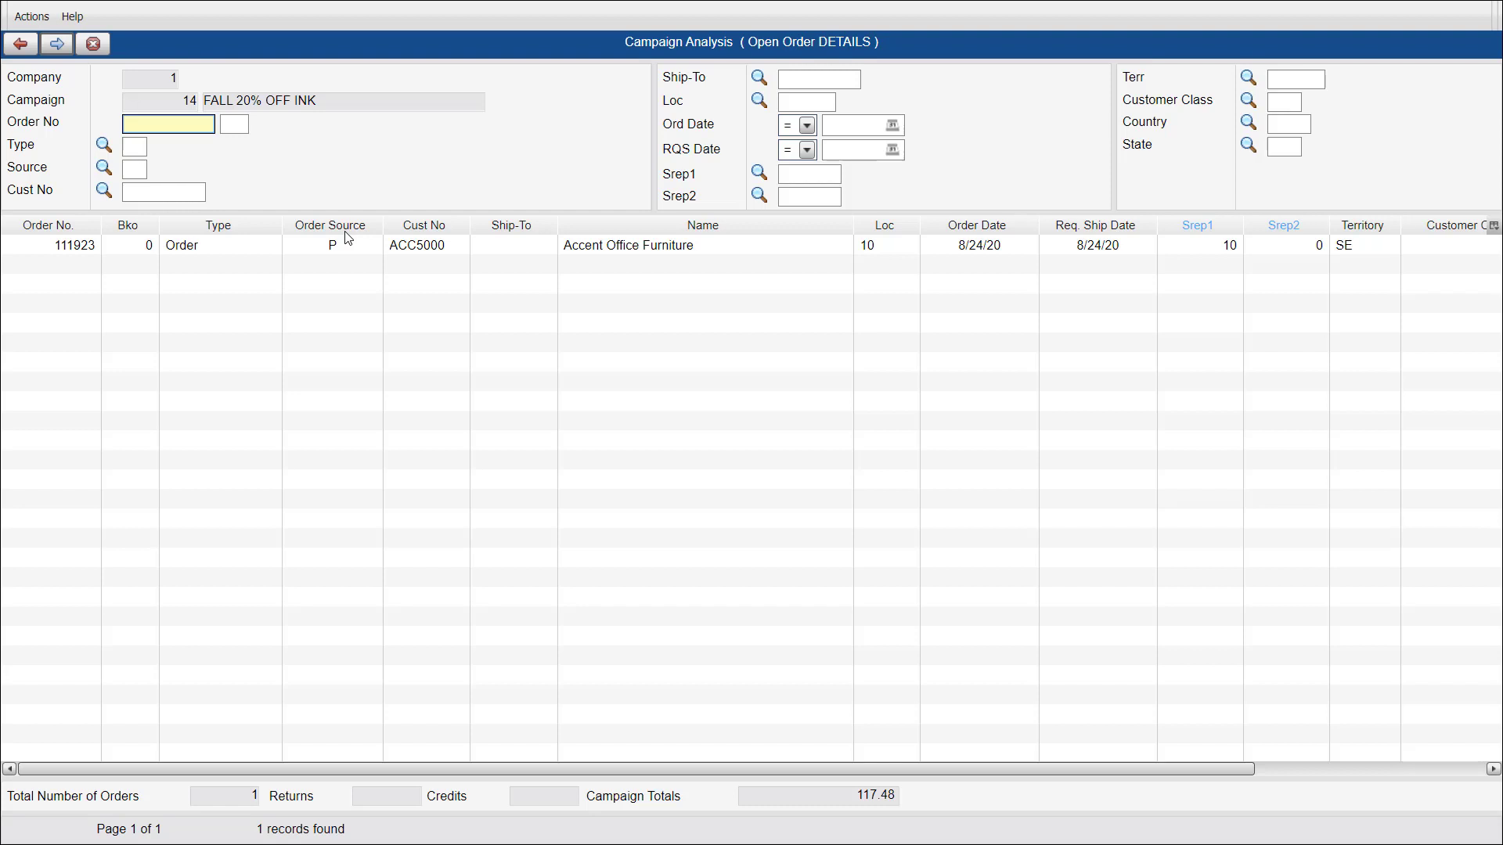
pyautogui.press('Escape')
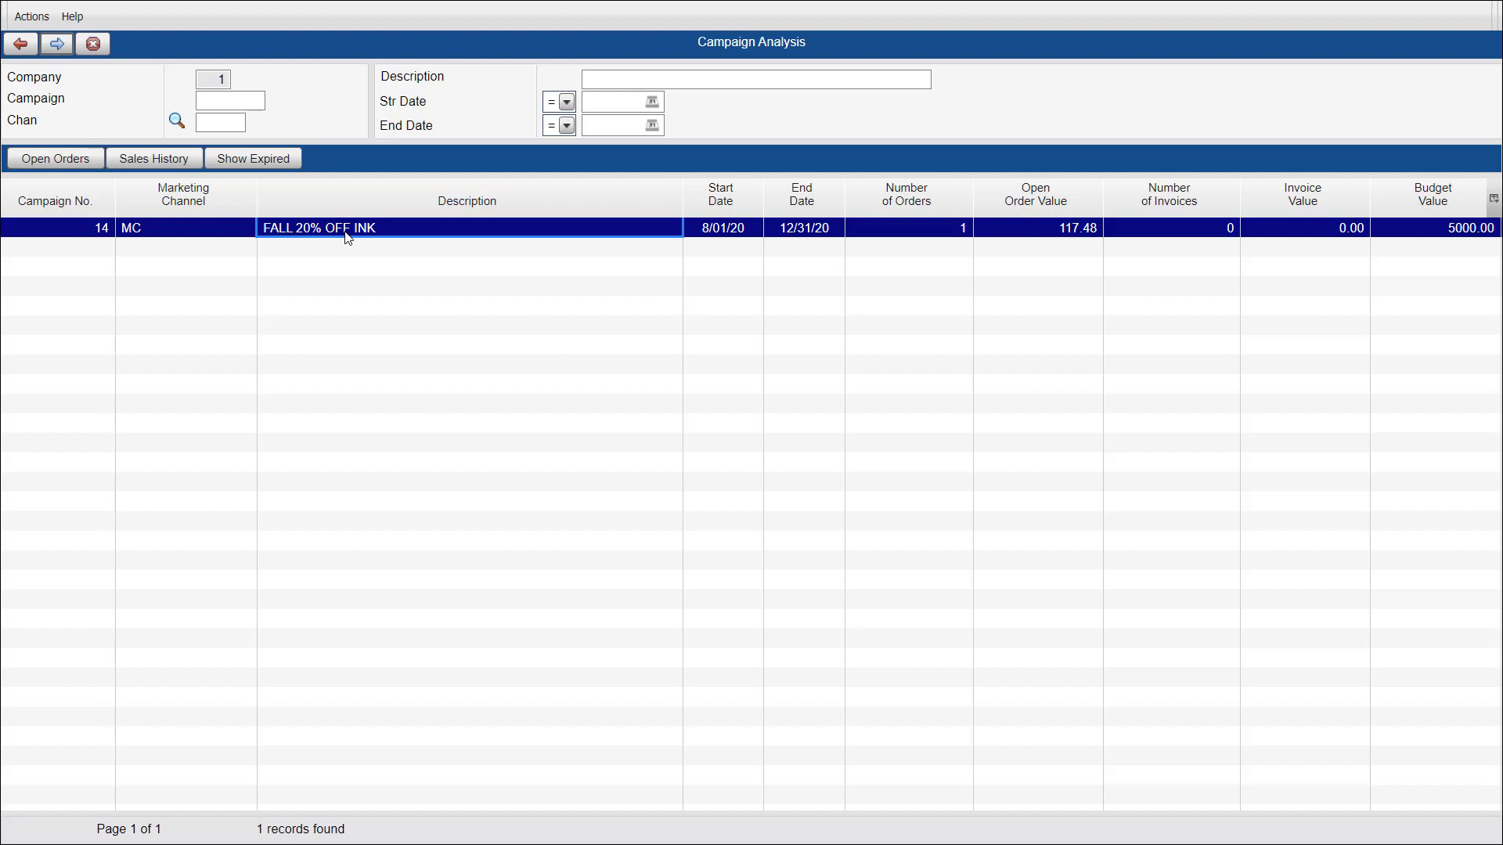
pyautogui.doubleClick(348, 237)
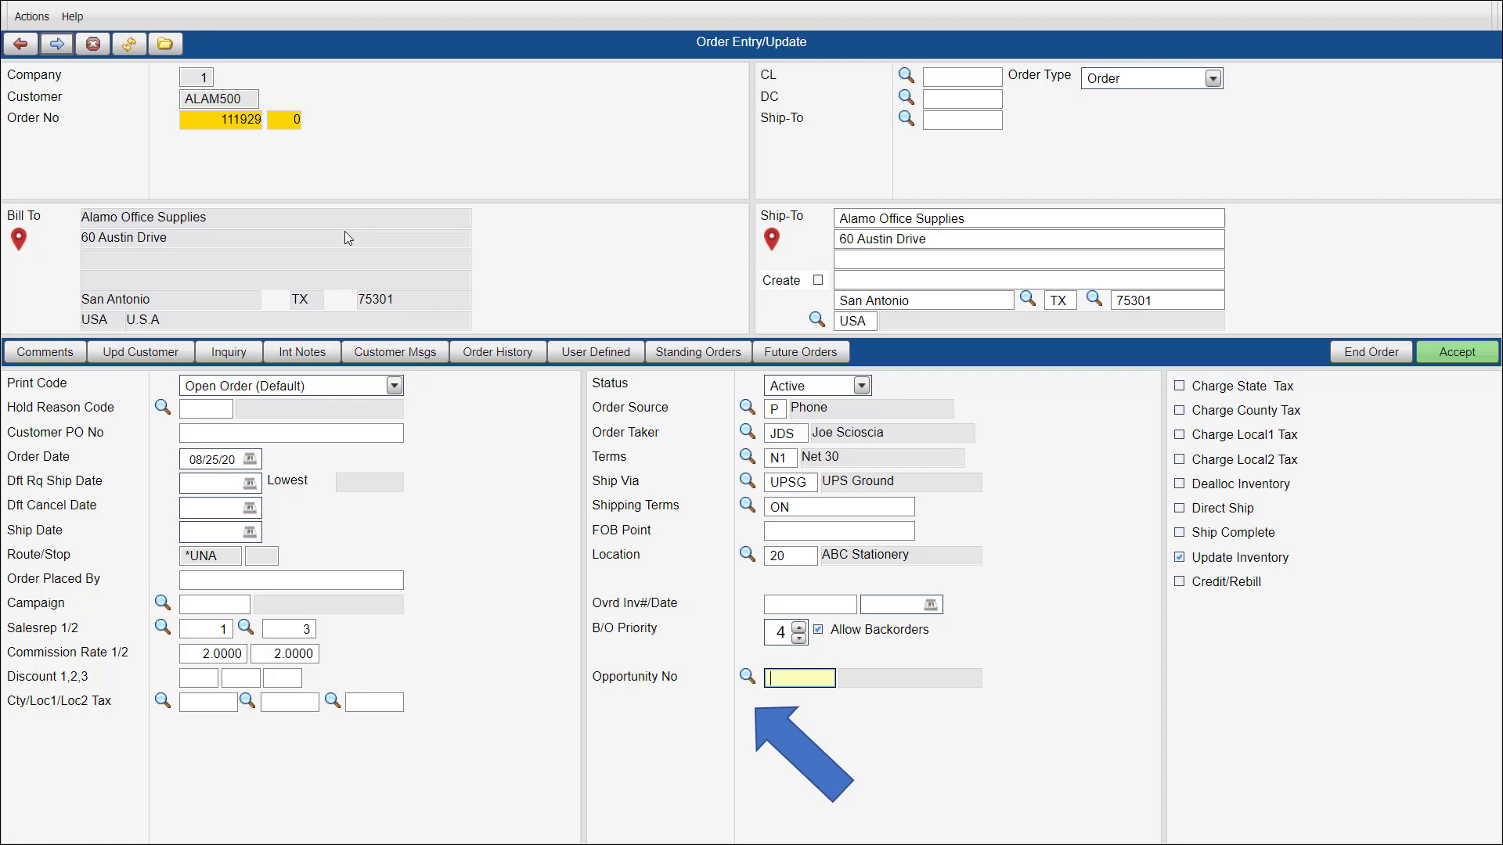
# Look up the opportunities for Alamo Office Supplies and link opportunity 81, New Store Opening, to the order
pyautogui.press('Right')
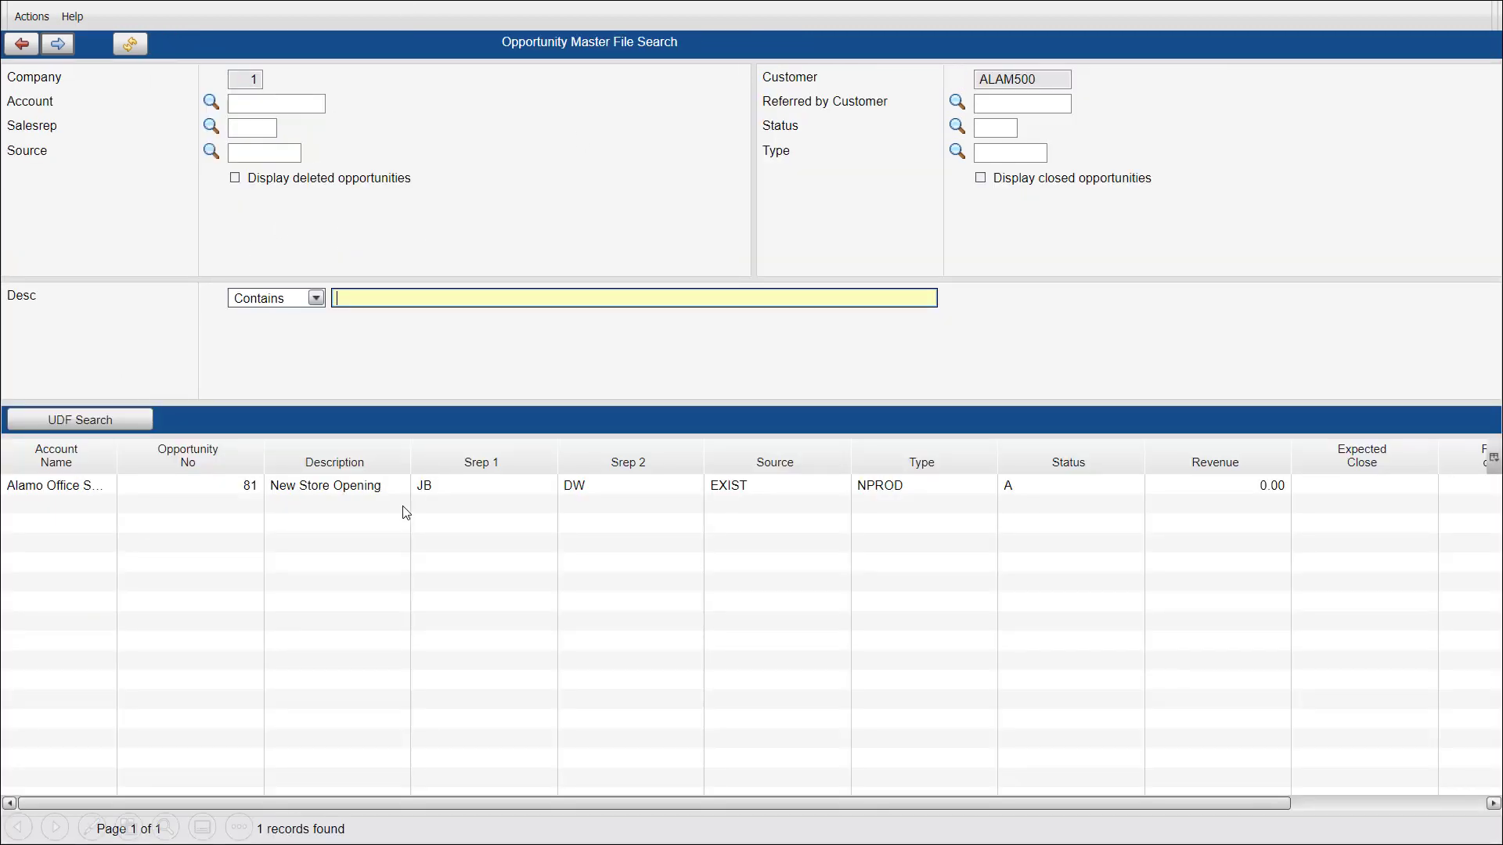
pyautogui.click(252, 496)
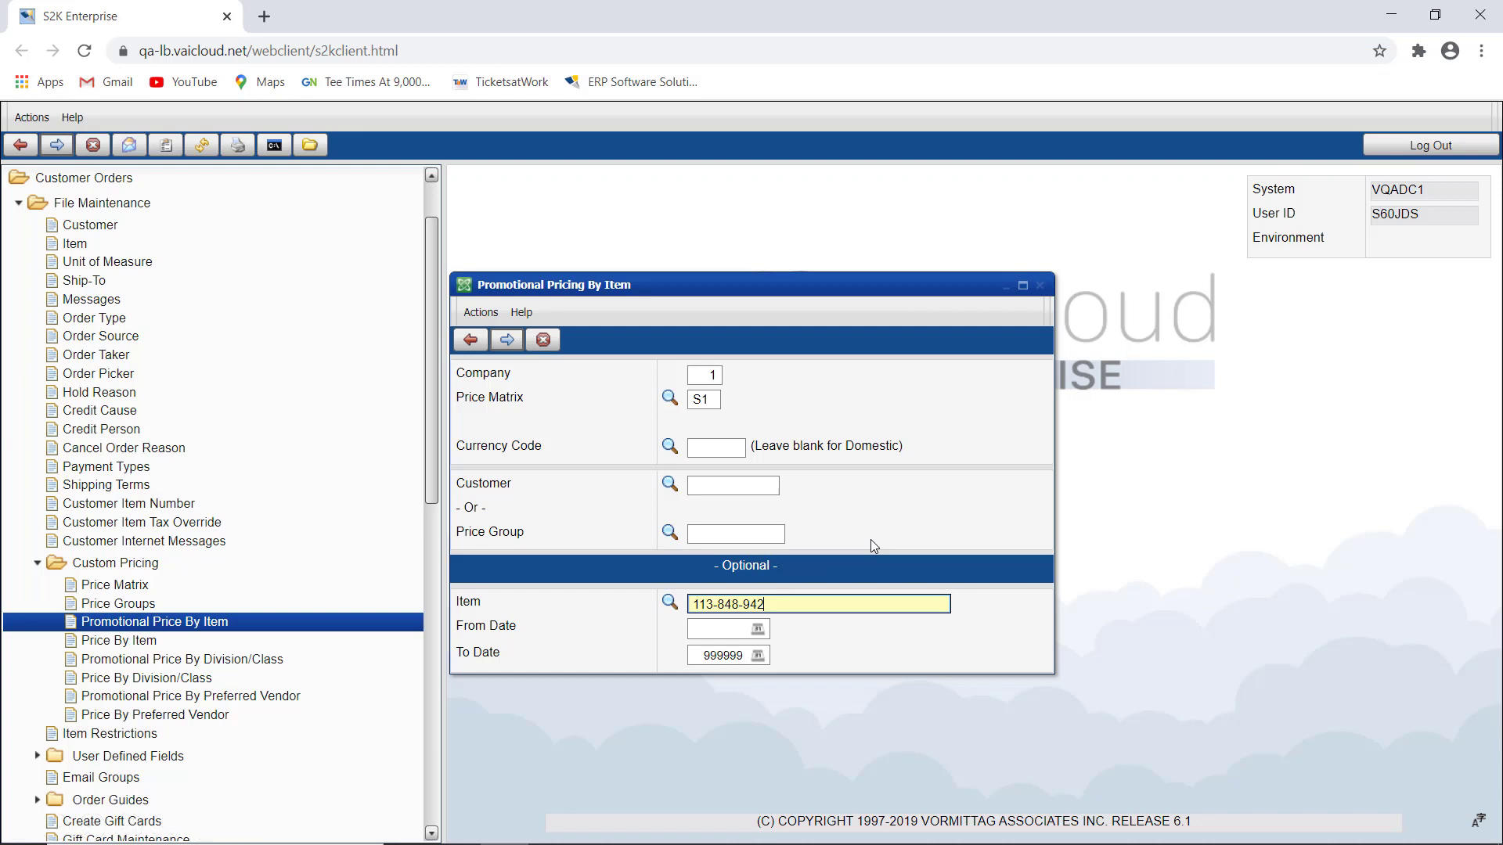
# Start promotional pricing for item 113-848-942 in company 1 with price matrix S1 and to date 999999
pyautogui.press('Return')
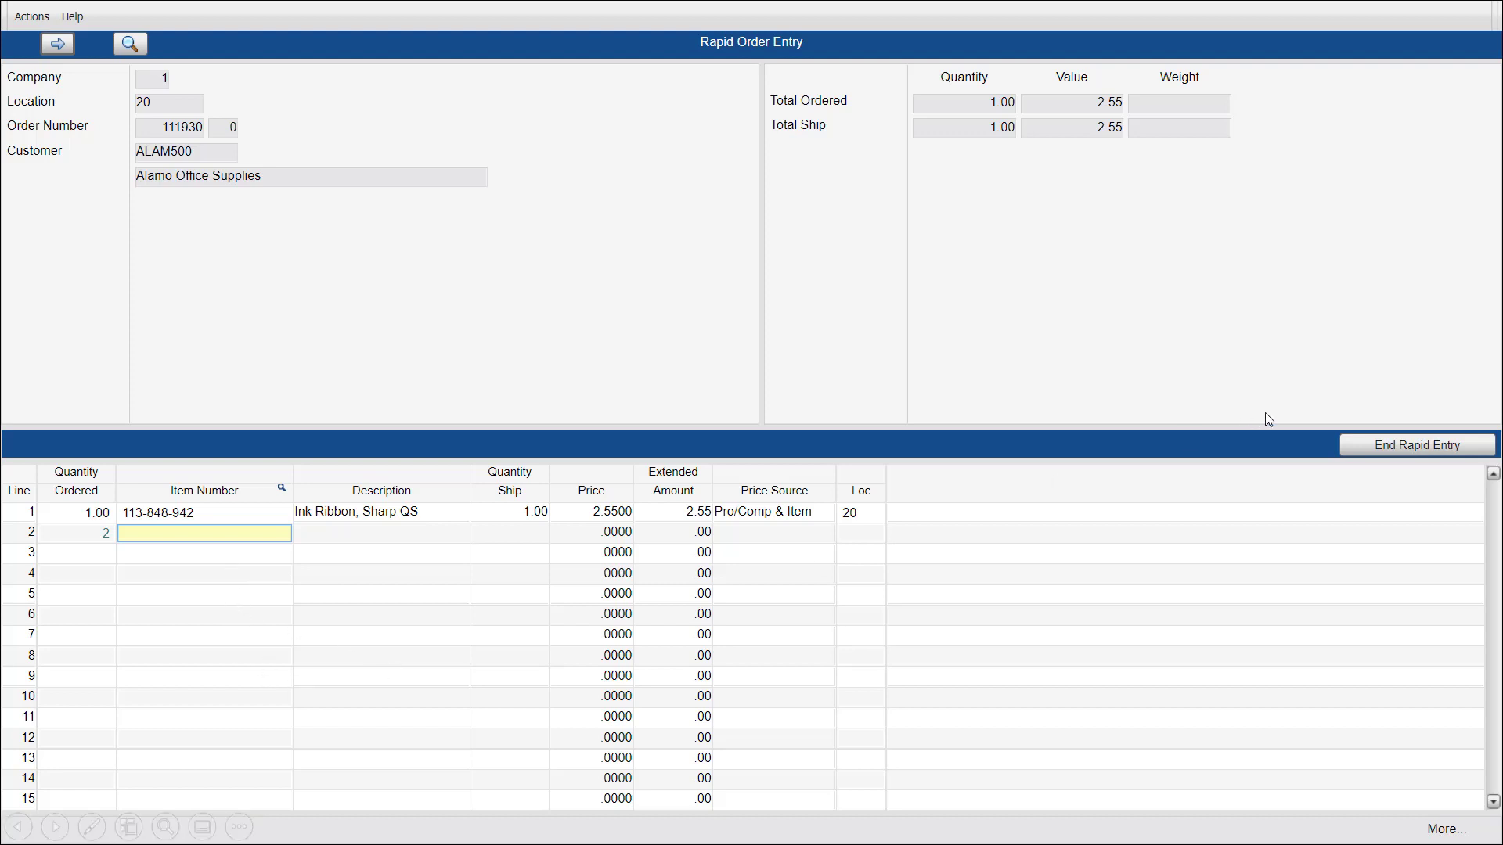
# End rapid entry for the Alamo Office Supplies order and open the sales history from the Electric Stapler line
pyautogui.click(1421, 444)
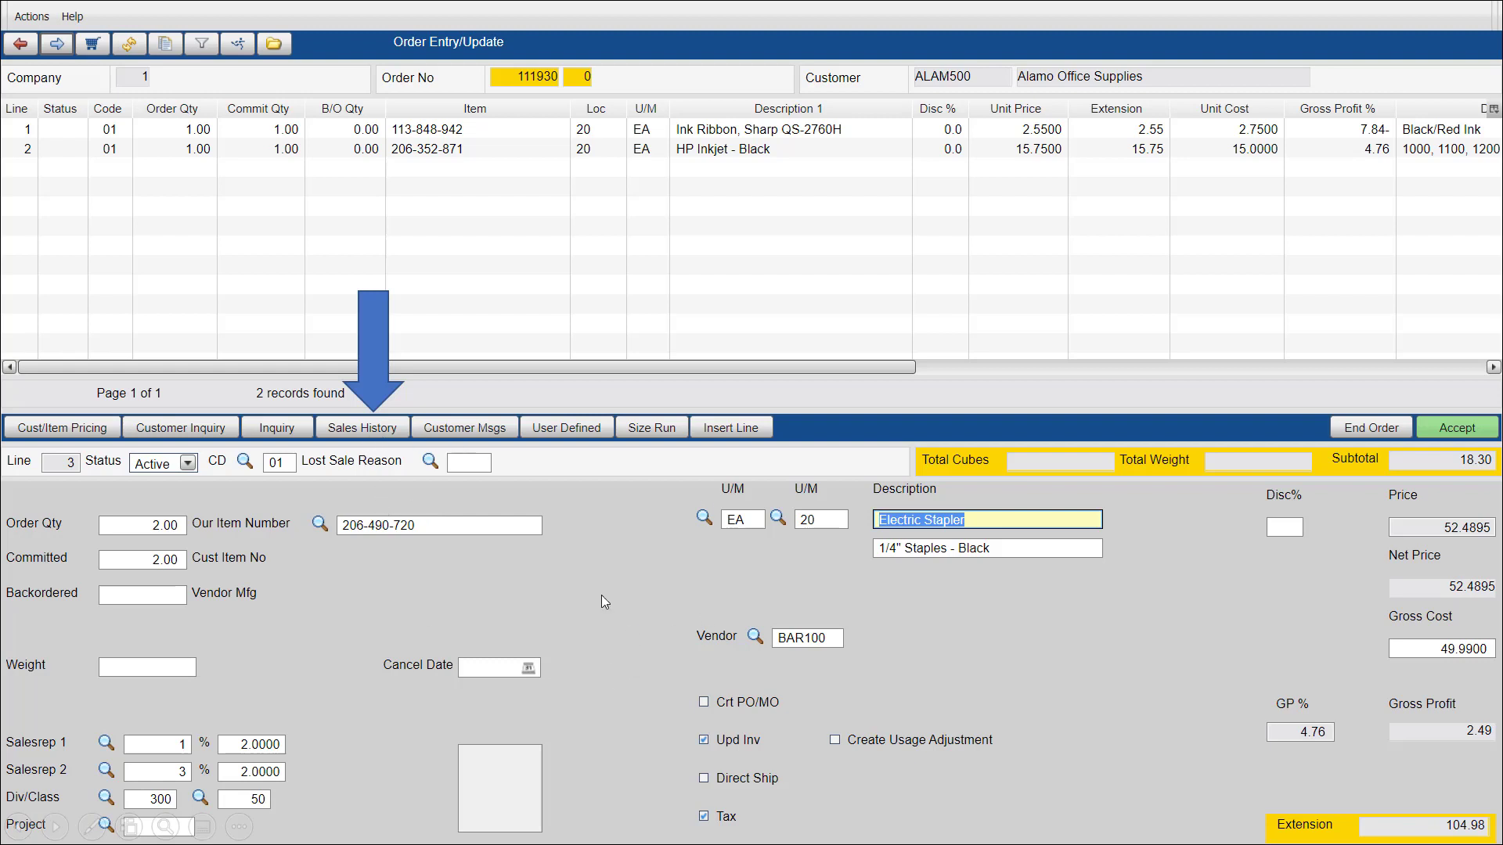
pyautogui.click(374, 425)
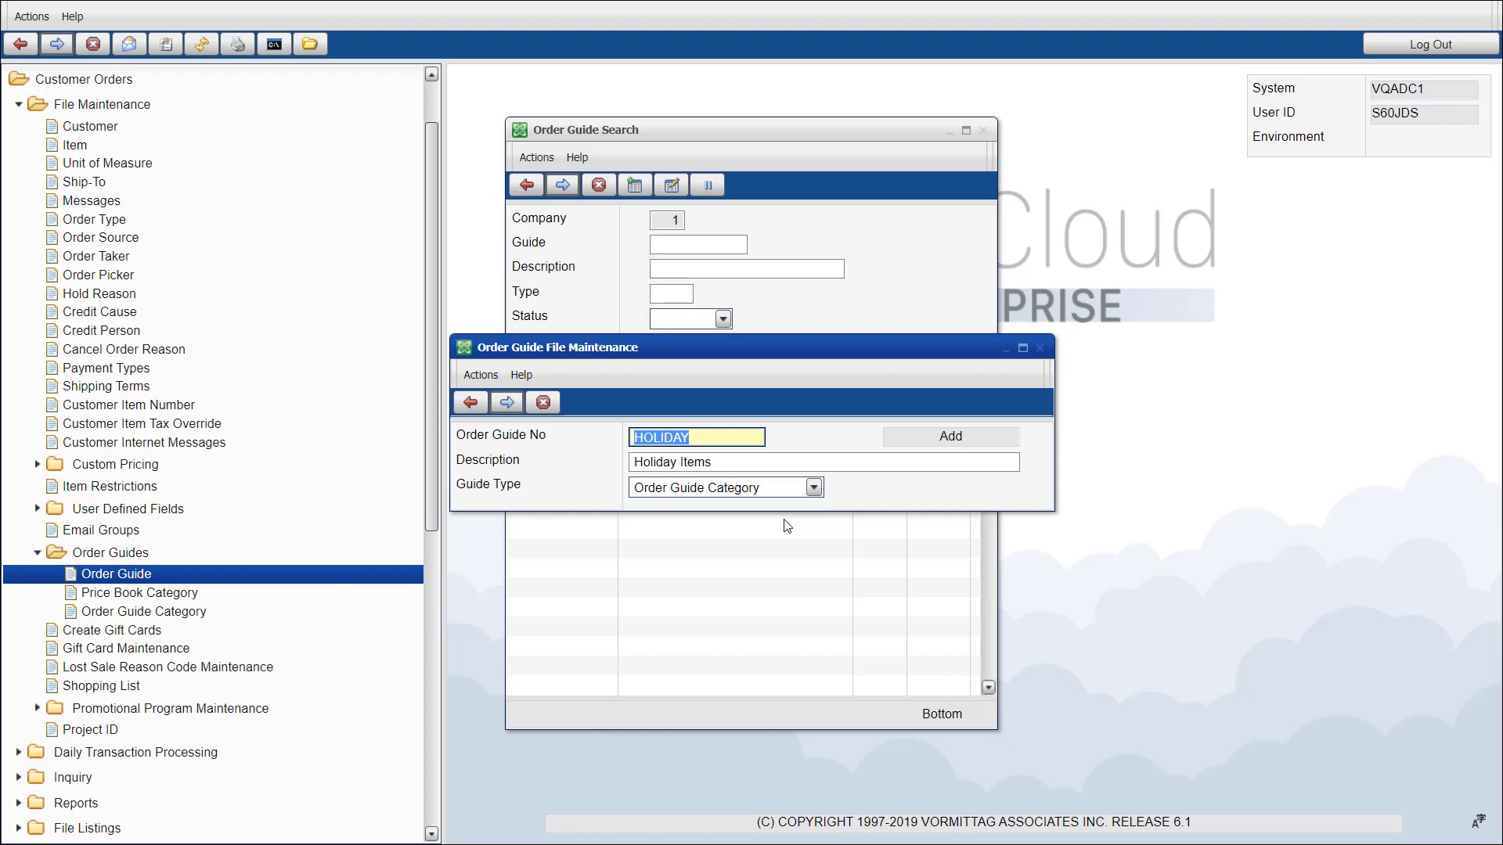
# Add an order guide named HOLIDAY with description Holiday Items and type Order Guide Category
pyautogui.press('Return')
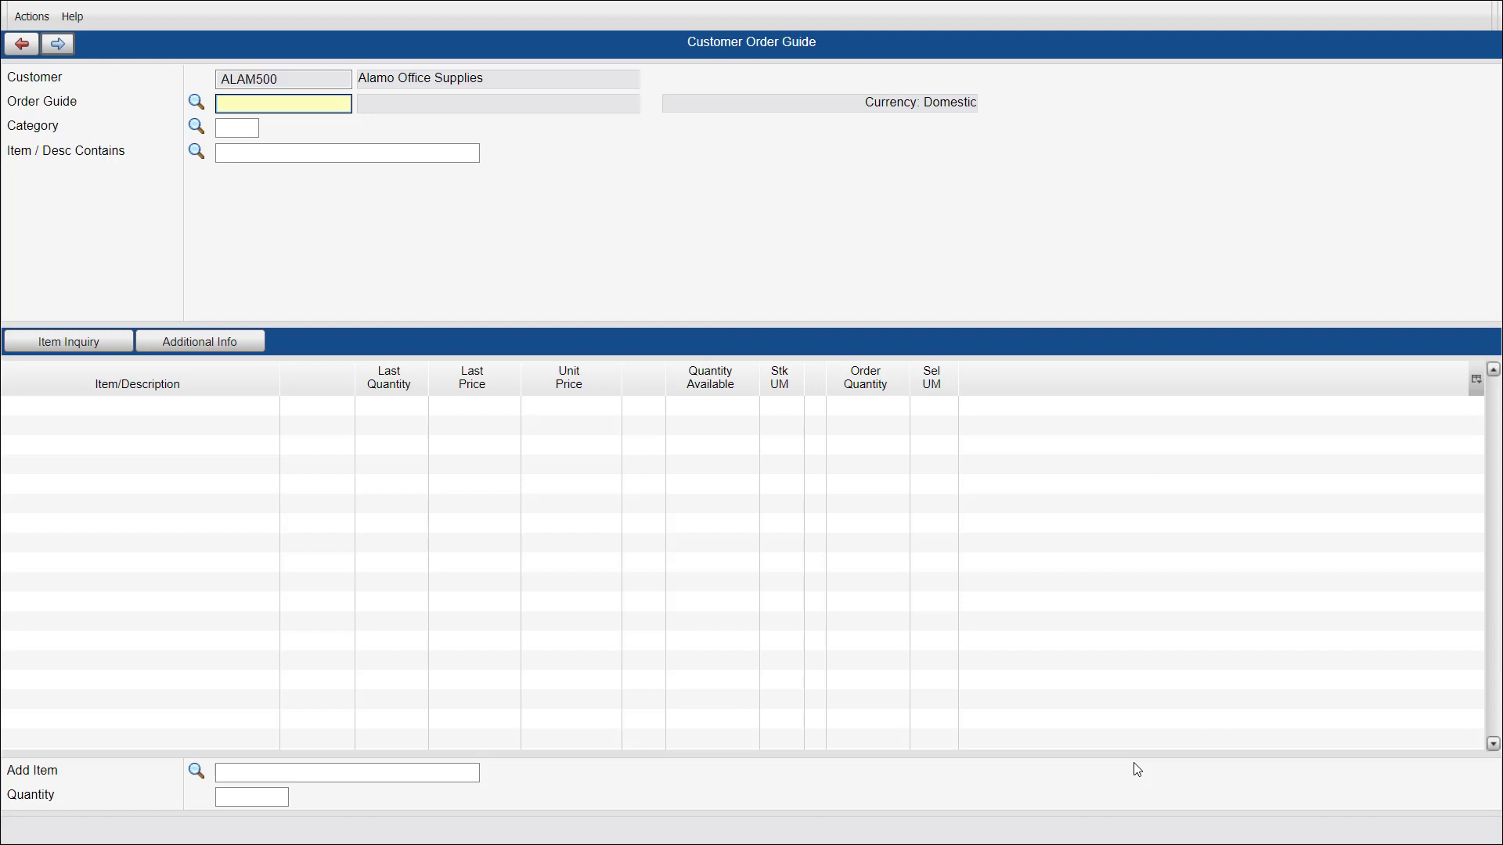
# Add 1 package of each of the three Tru Ray Construction Paper items from the HOLIDAY guide to the order, and select the CRITICAL guide
pyautogui.press('F4')
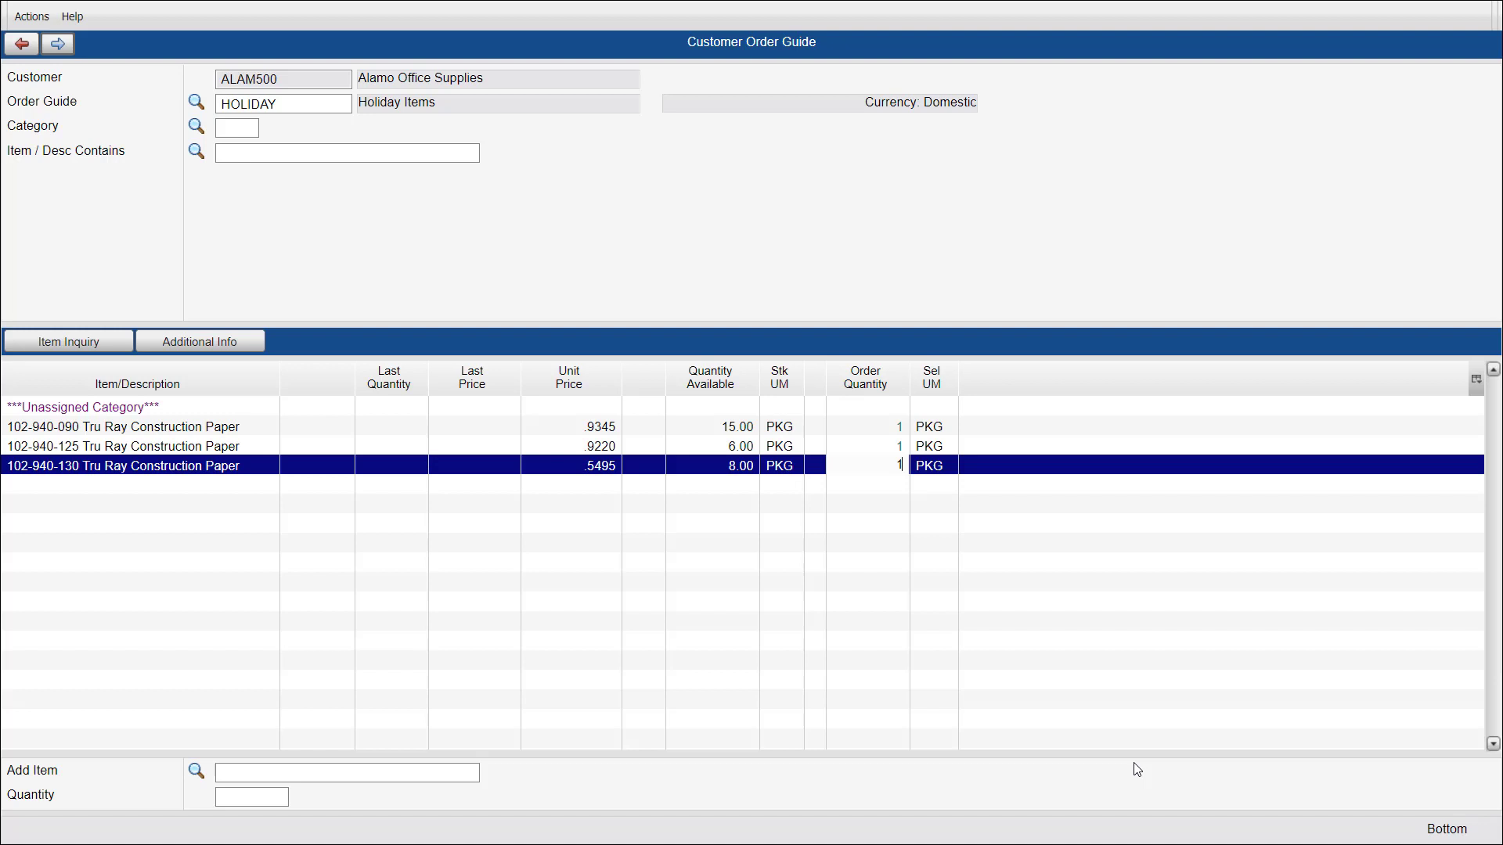
pyautogui.press('Return')
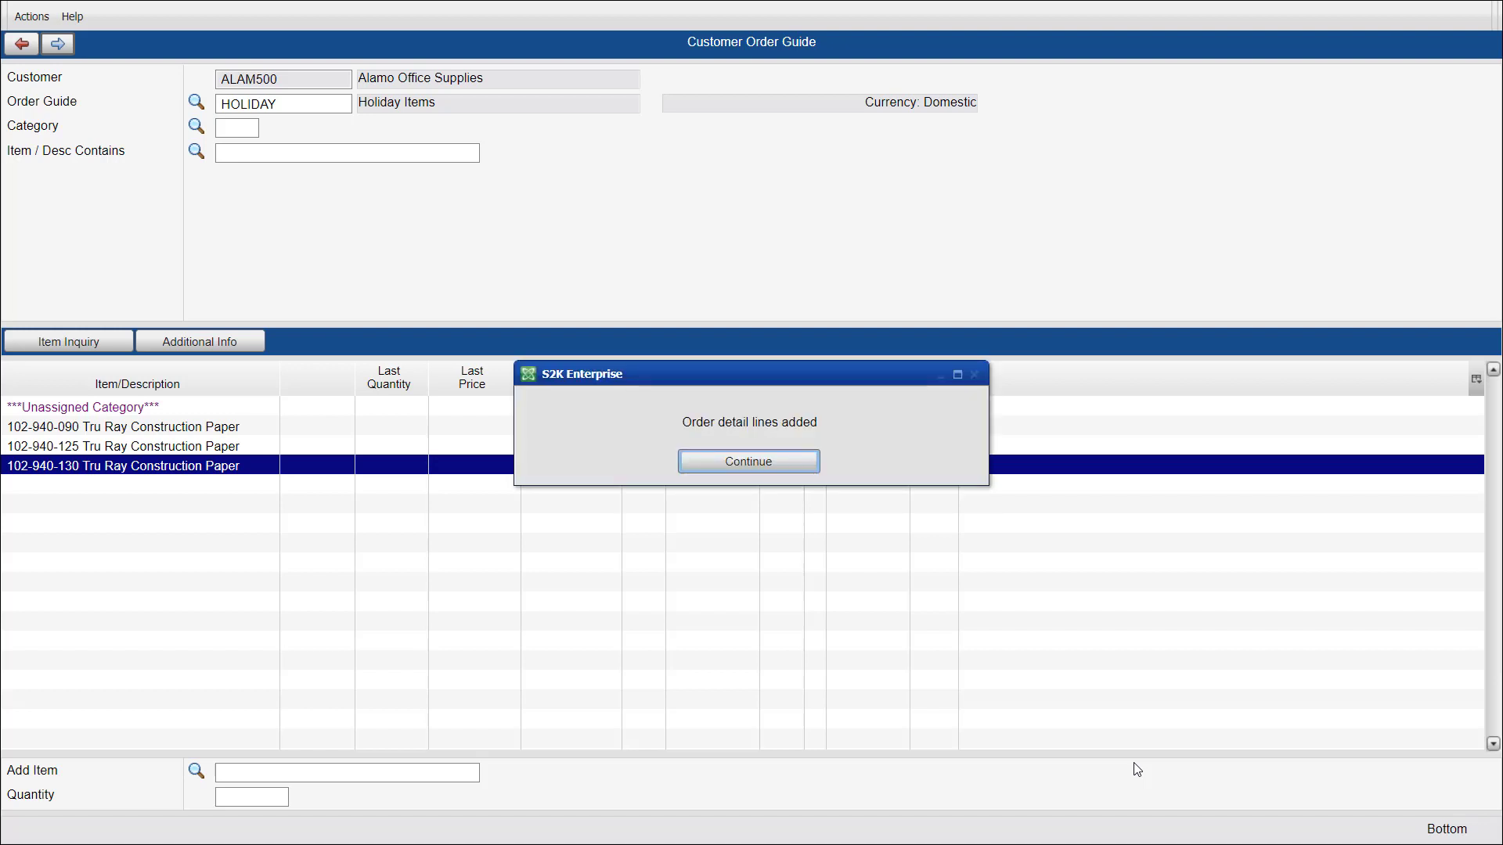
pyautogui.press('Return')
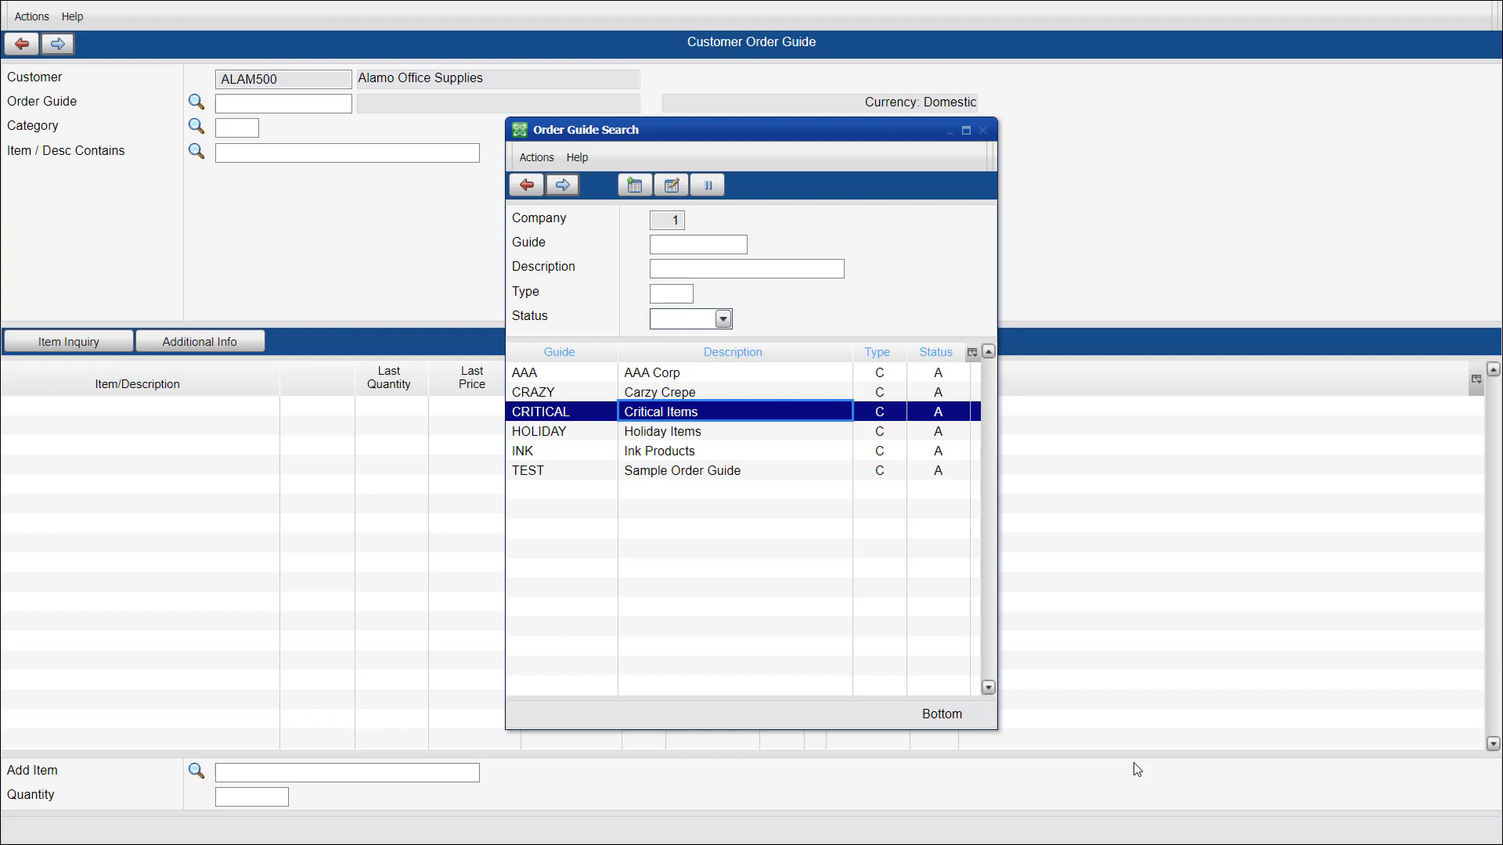
pyautogui.press('Return')
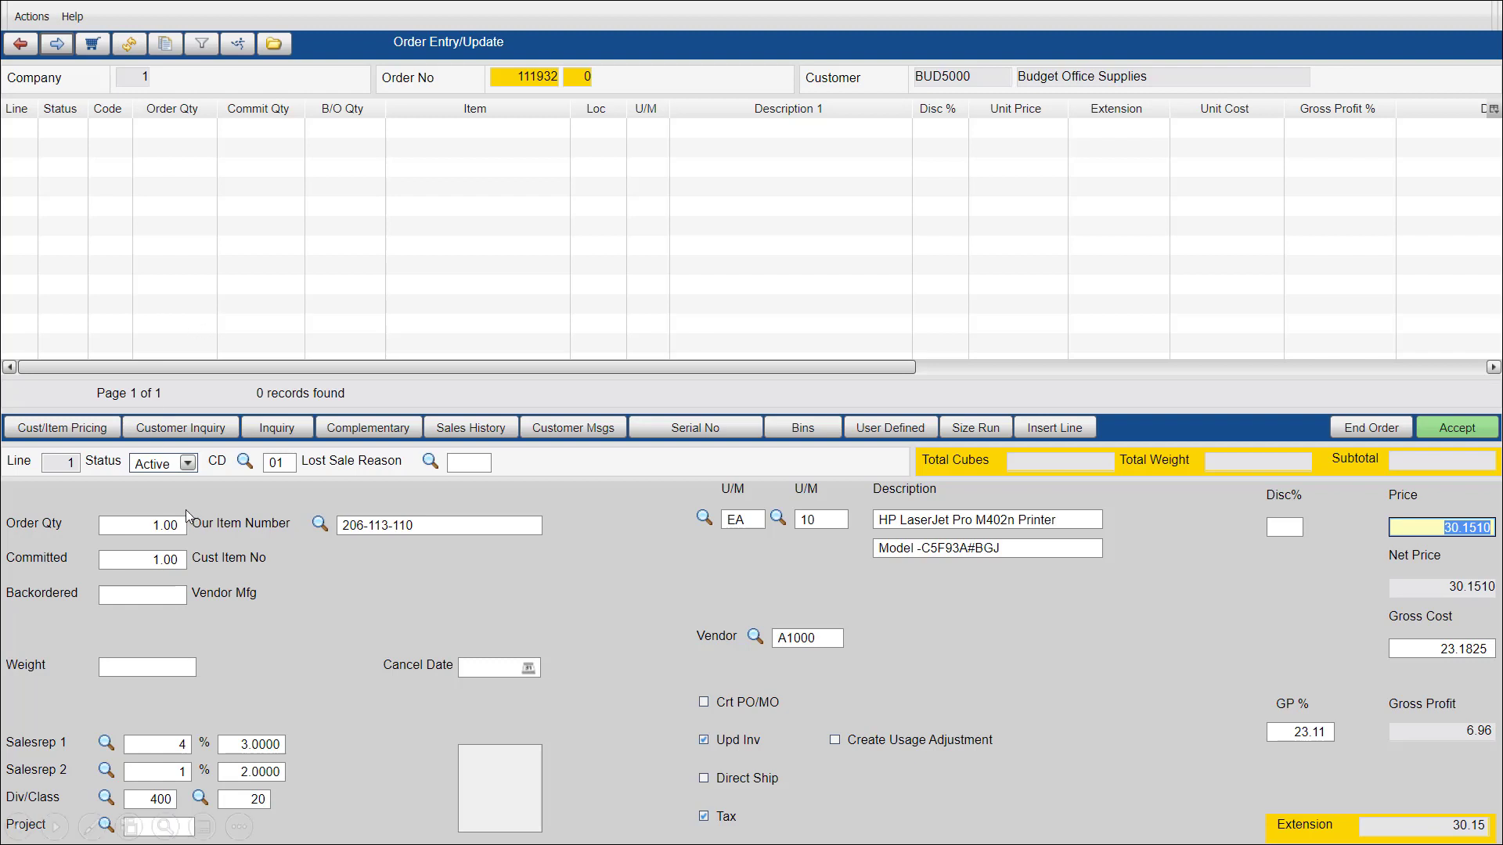
# Add 1 HP LaserJet Pro M402n Printer, item 206-113-110, to the order with 1 of its mandatory complementary ink ribbon
pyautogui.click(1014, 557)
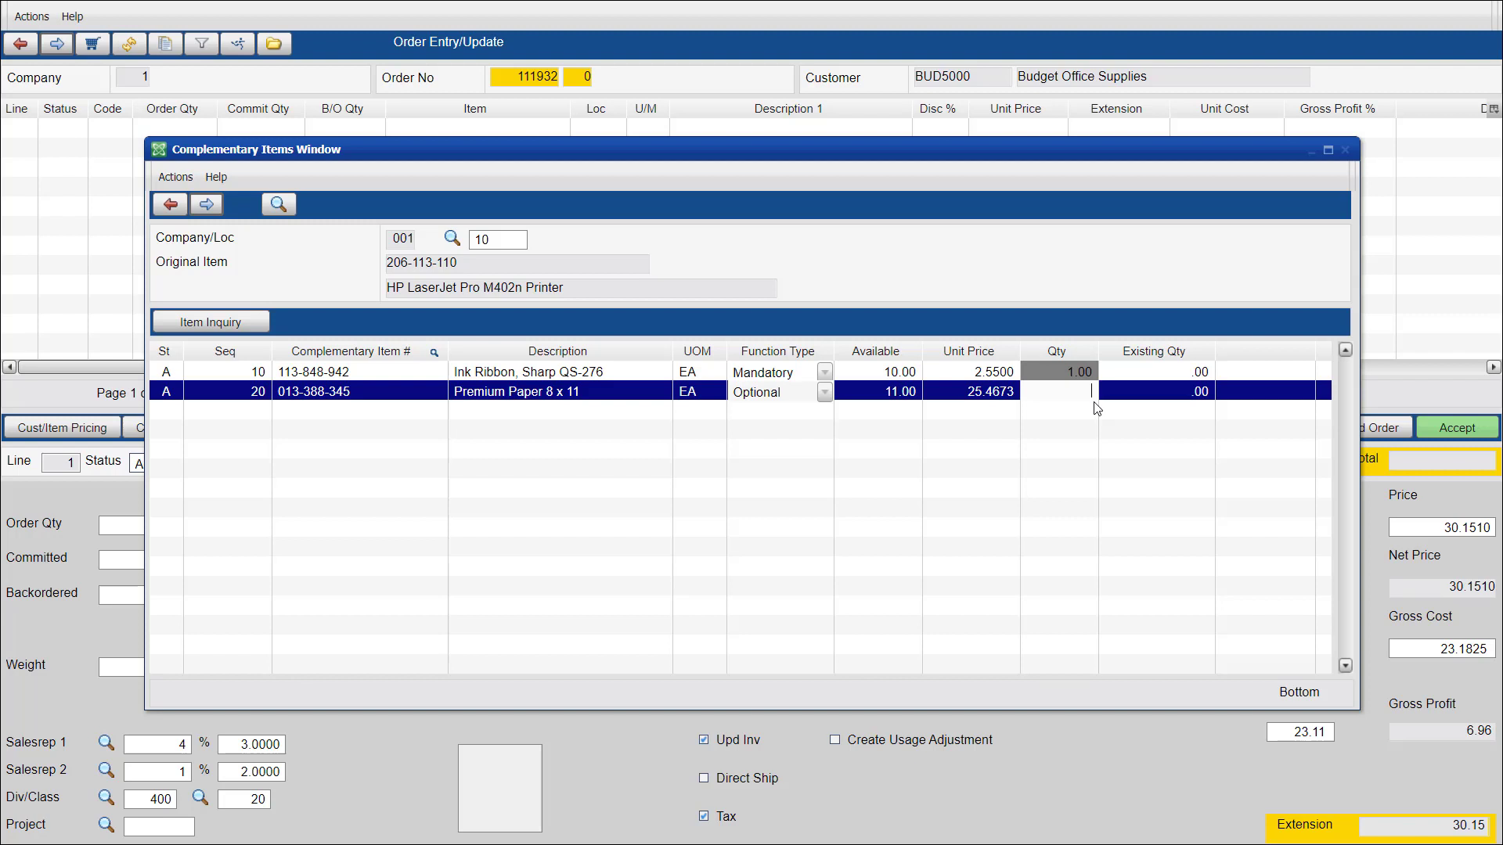
pyautogui.press('Return')
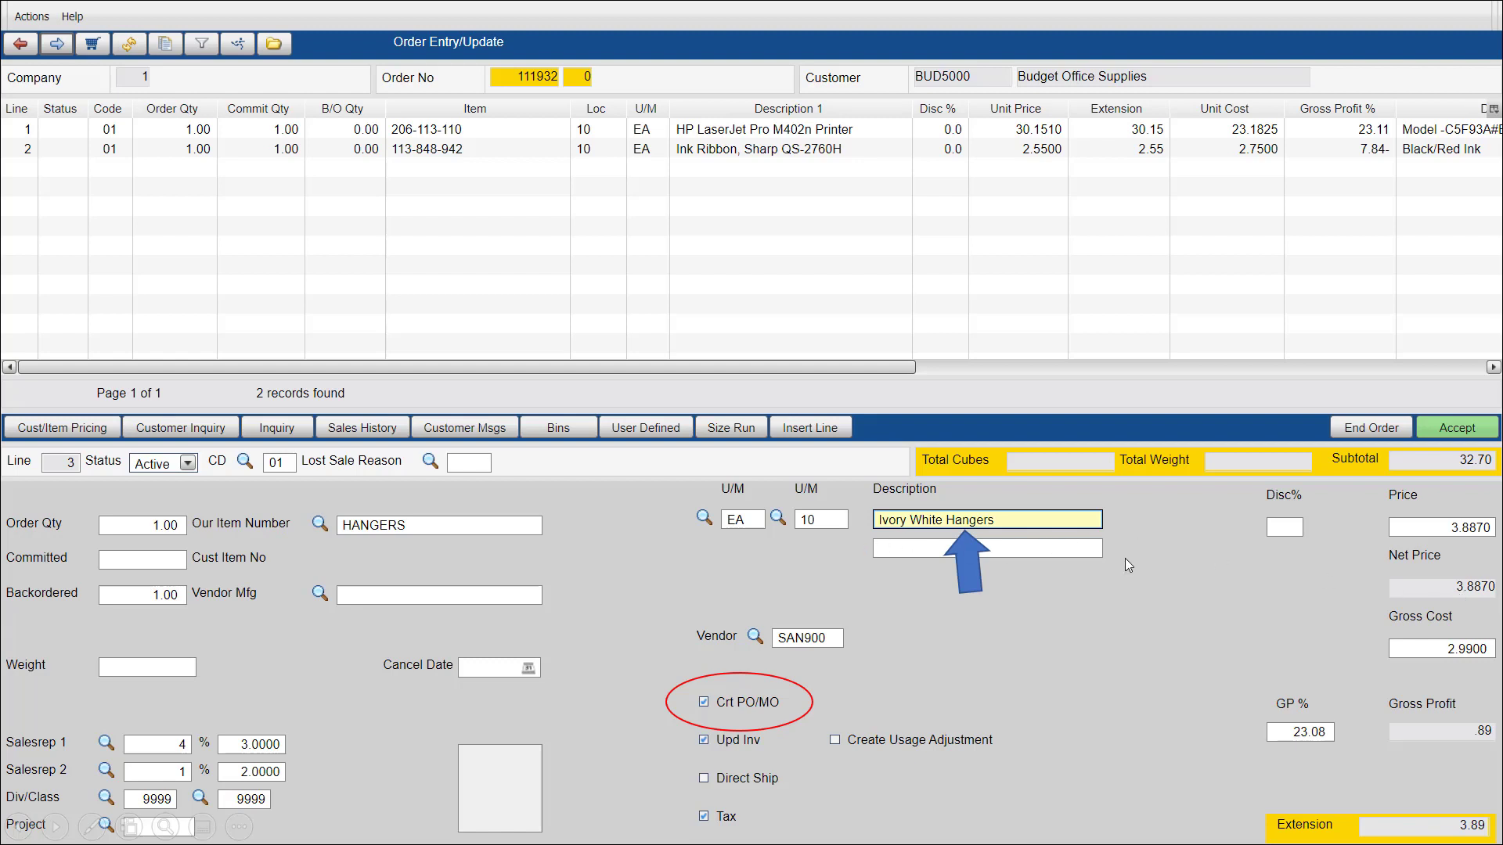
# Add 1 HANGERS item and 1 non-stock Special Gold Pen from vendor BUD220, priced 19.99 with cost 9.99, both set to create a PO
pyautogui.press('Return')
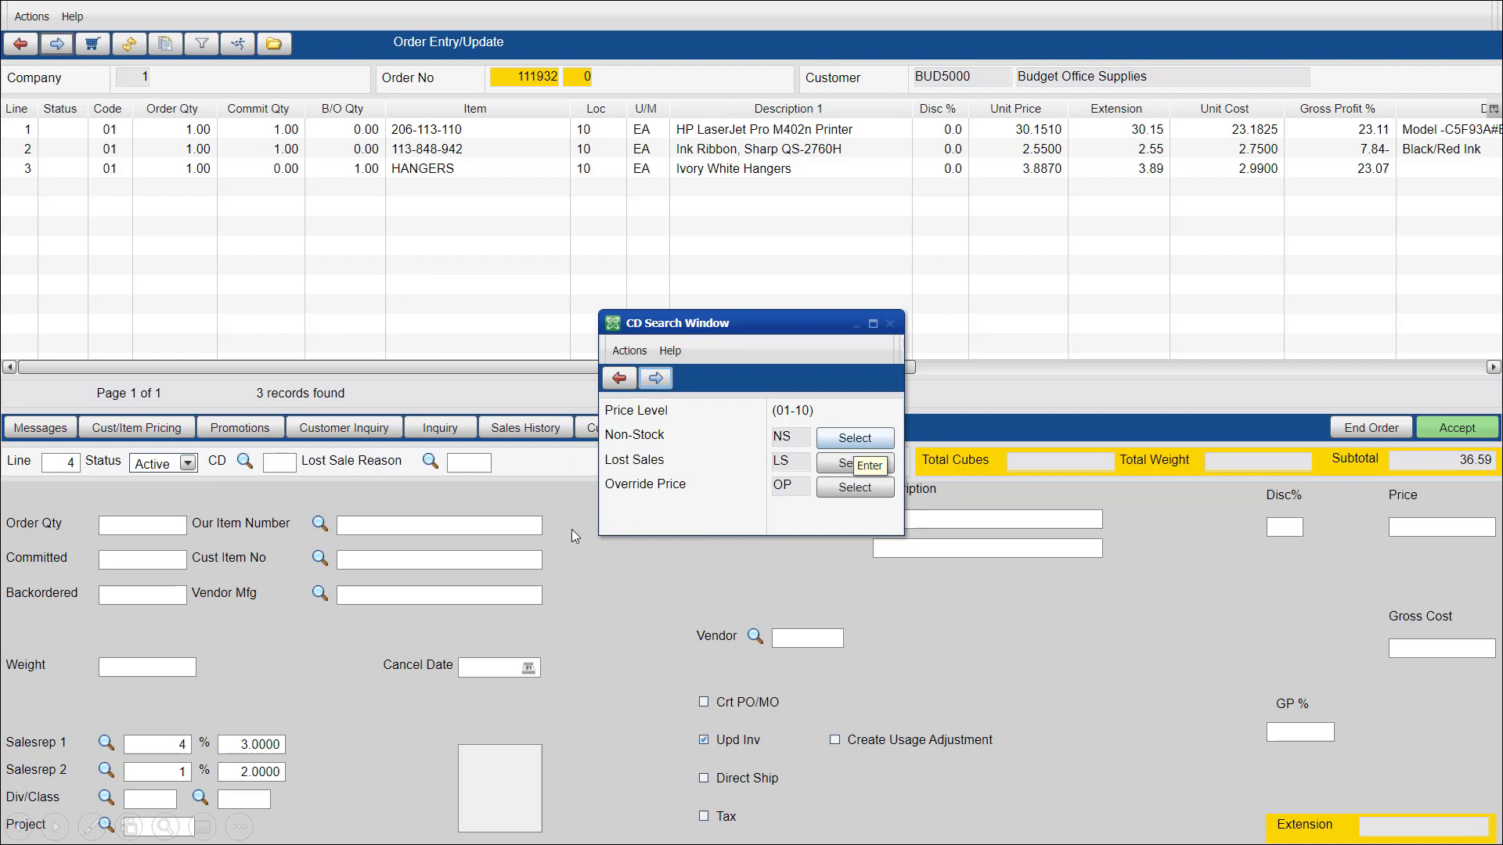
pyautogui.press('Return')
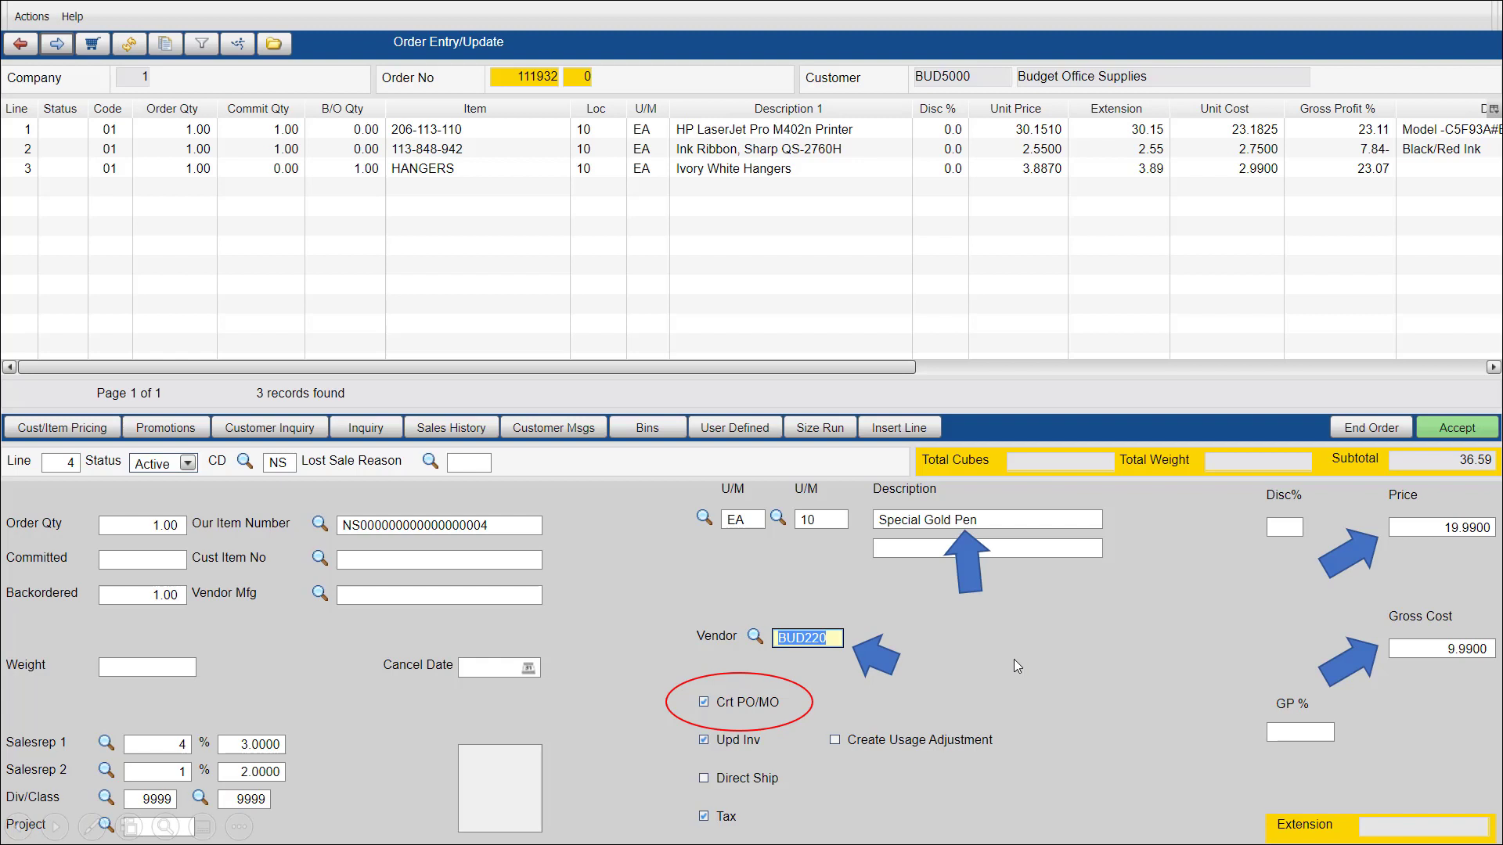
pyautogui.press('Return')
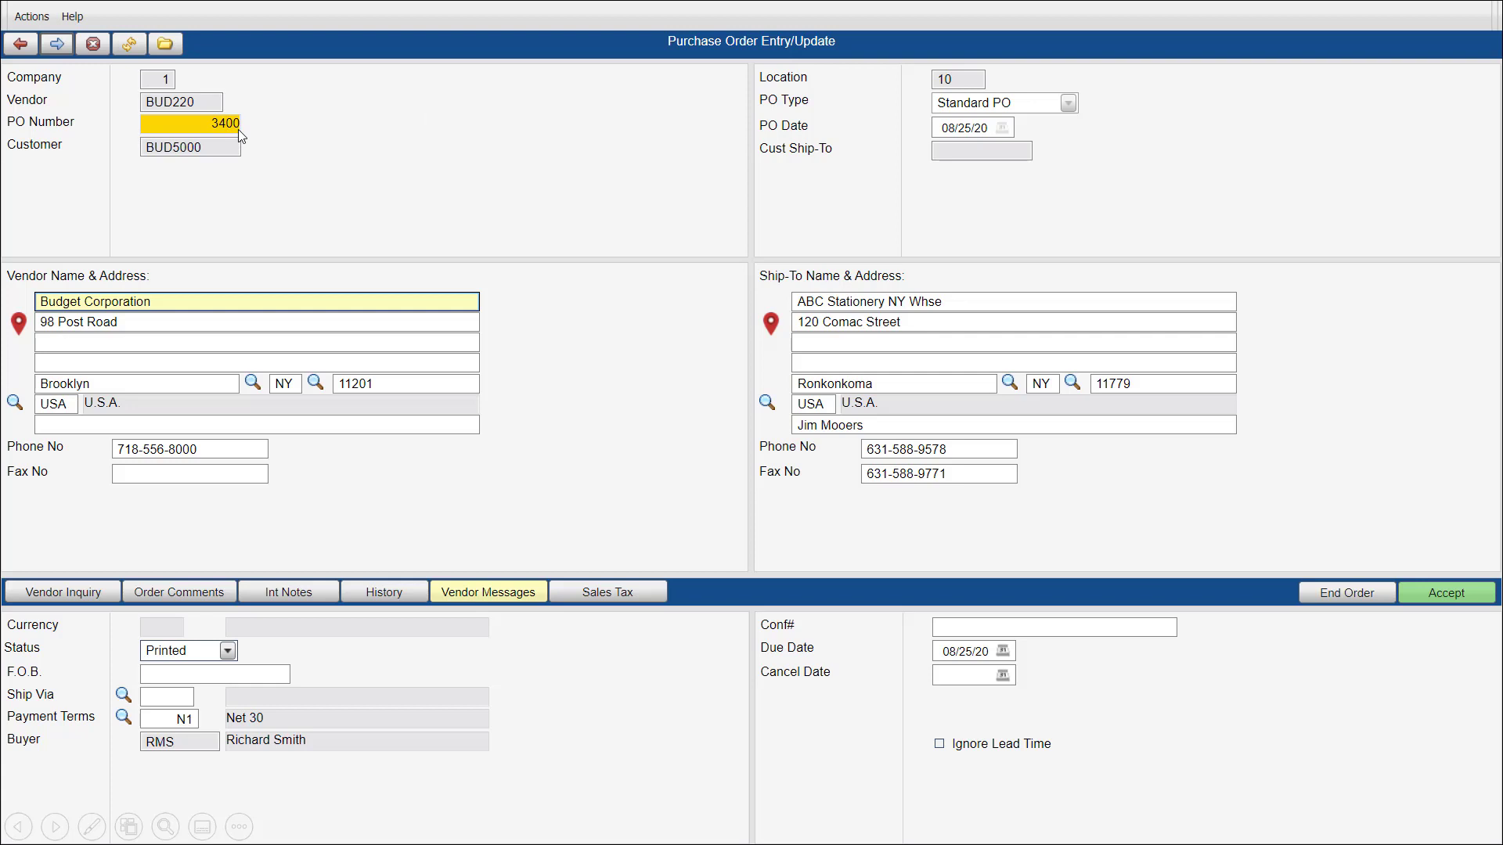
# Open the Budget Corporation purchase order's lines and inspect the Special Gold Pen line's link to the customer order
pyautogui.press('Return')
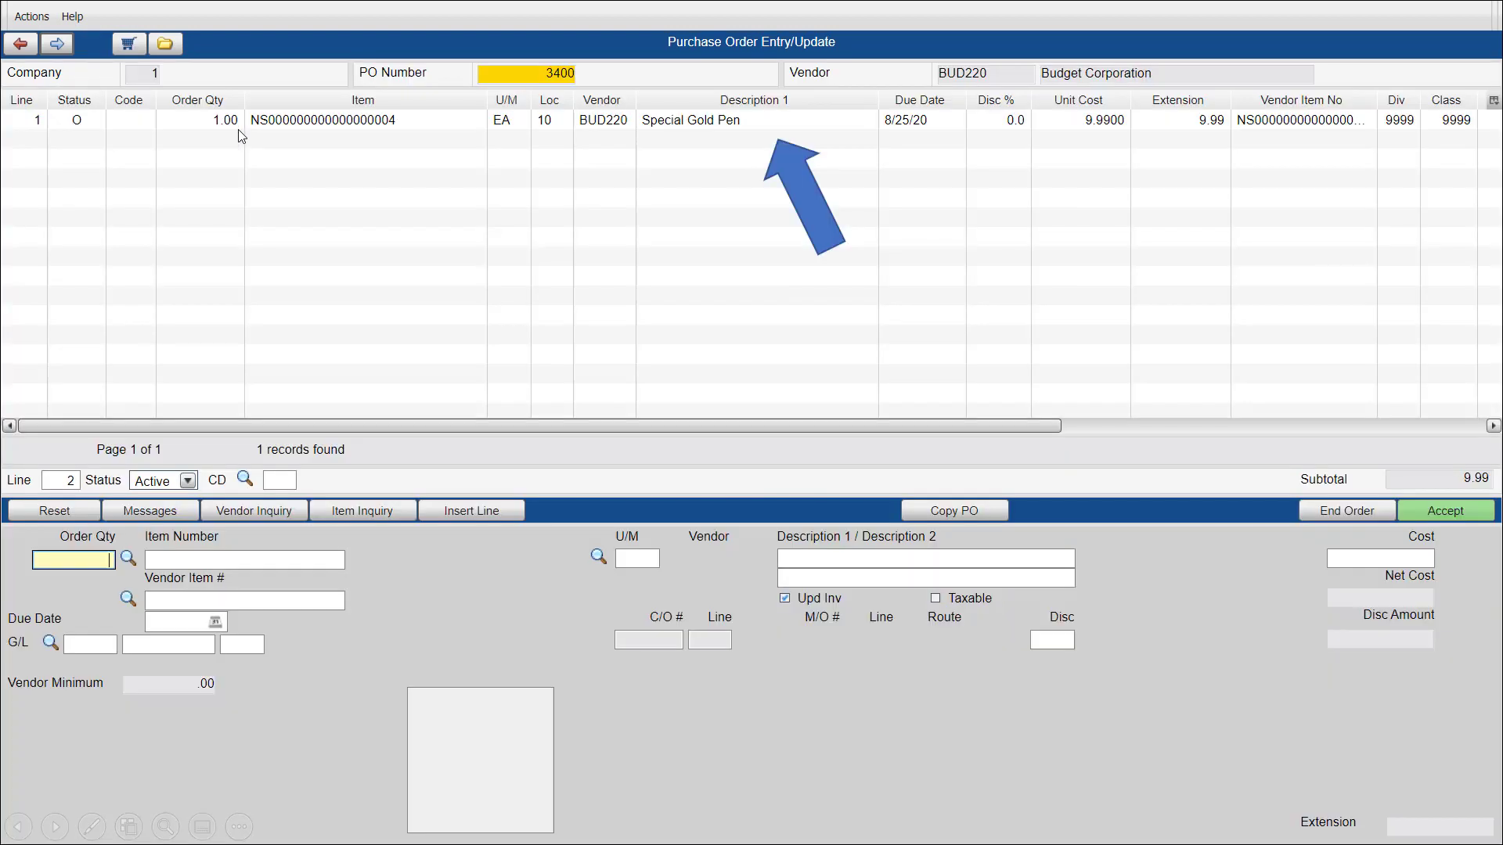
pyautogui.click(740, 143)
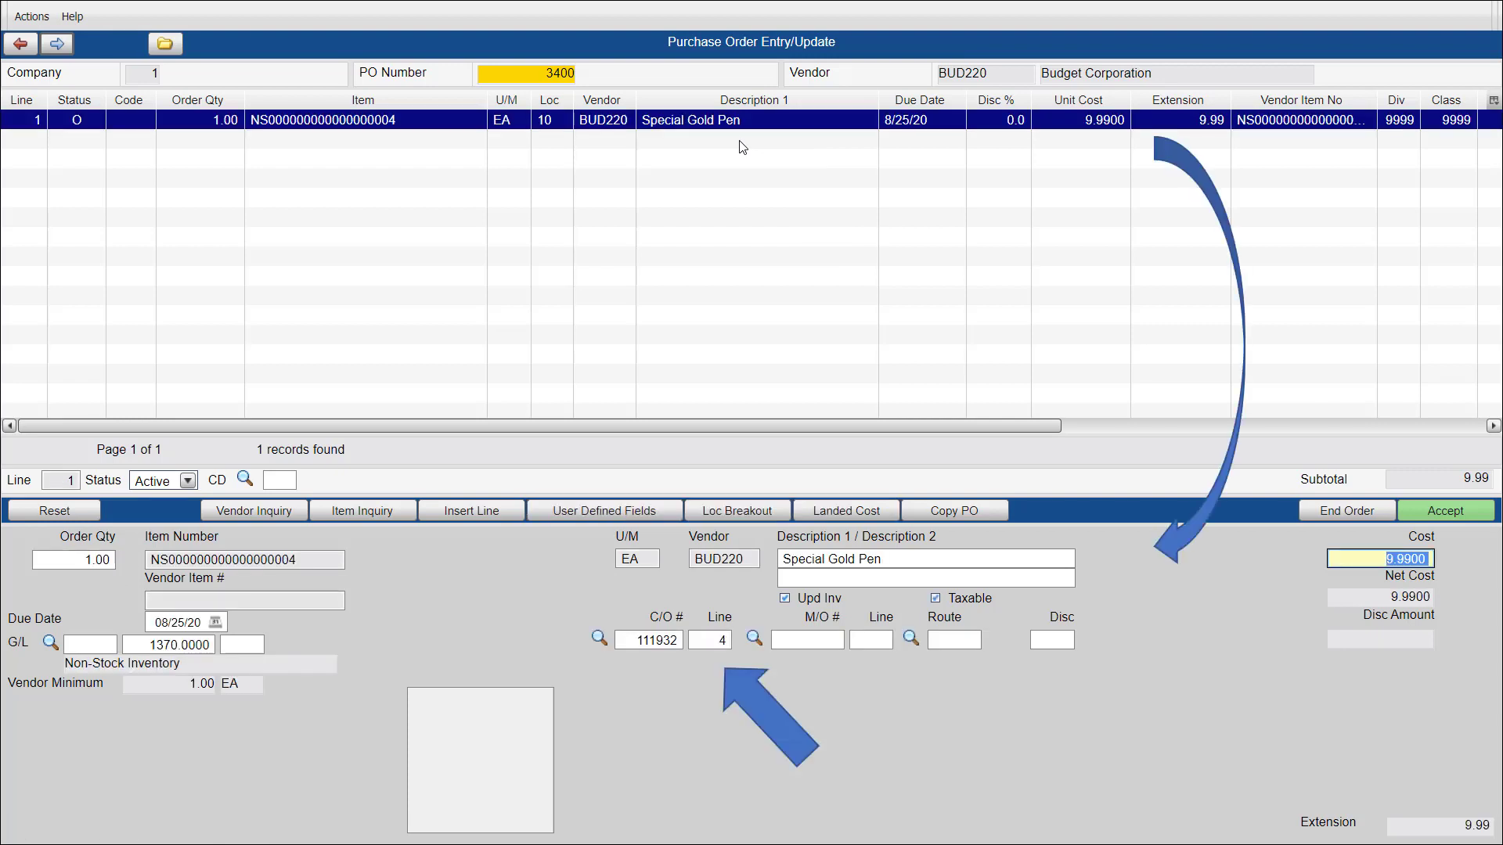
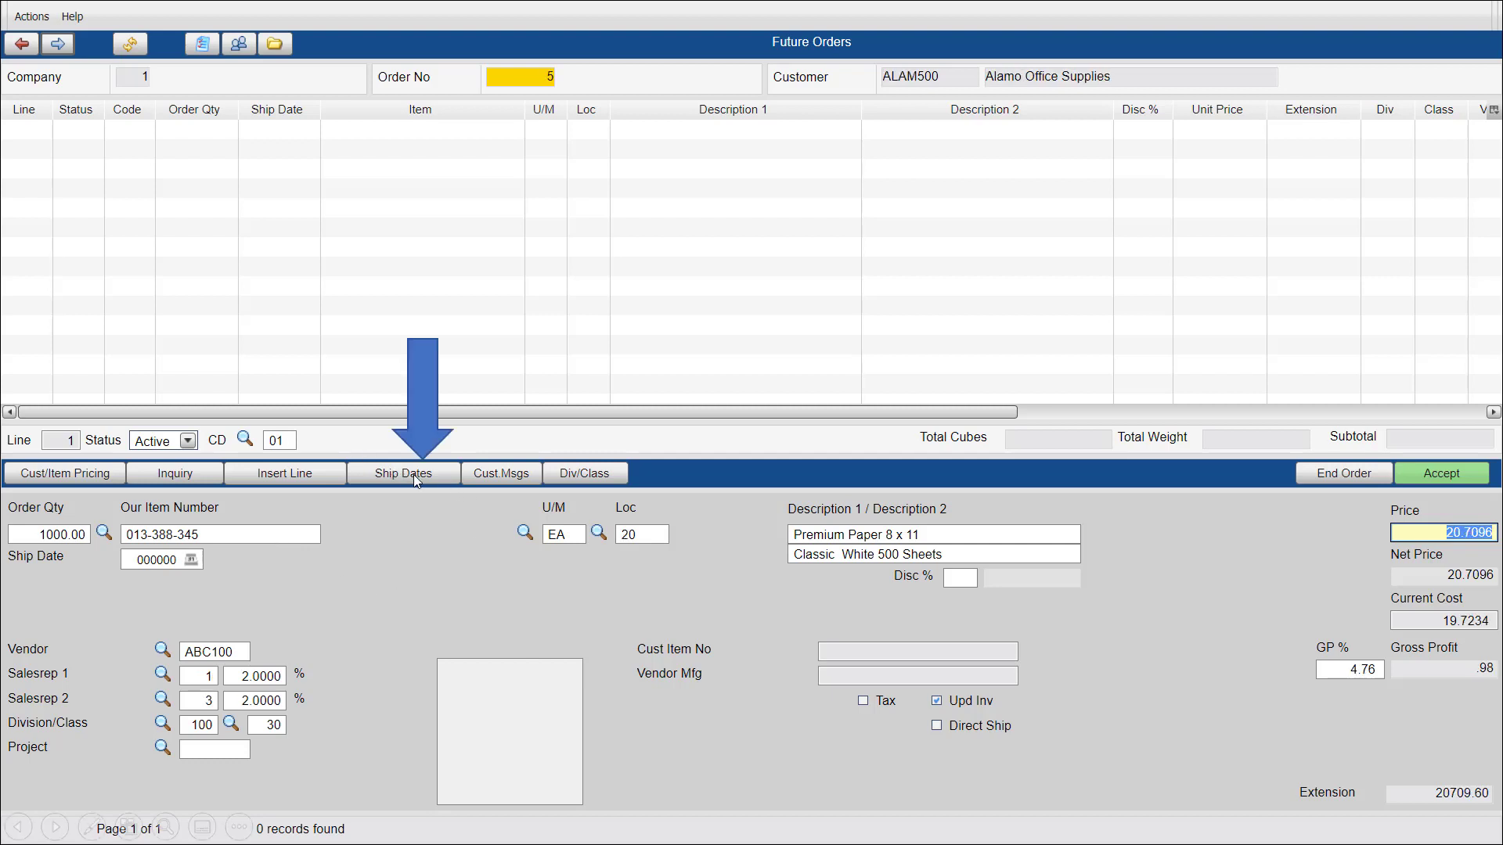
# Split the future order's 1000 Premium Paper into ship dates 120120, 010121, 020121, 030121 and 040121, with 200 on each
pyautogui.click(414, 474)
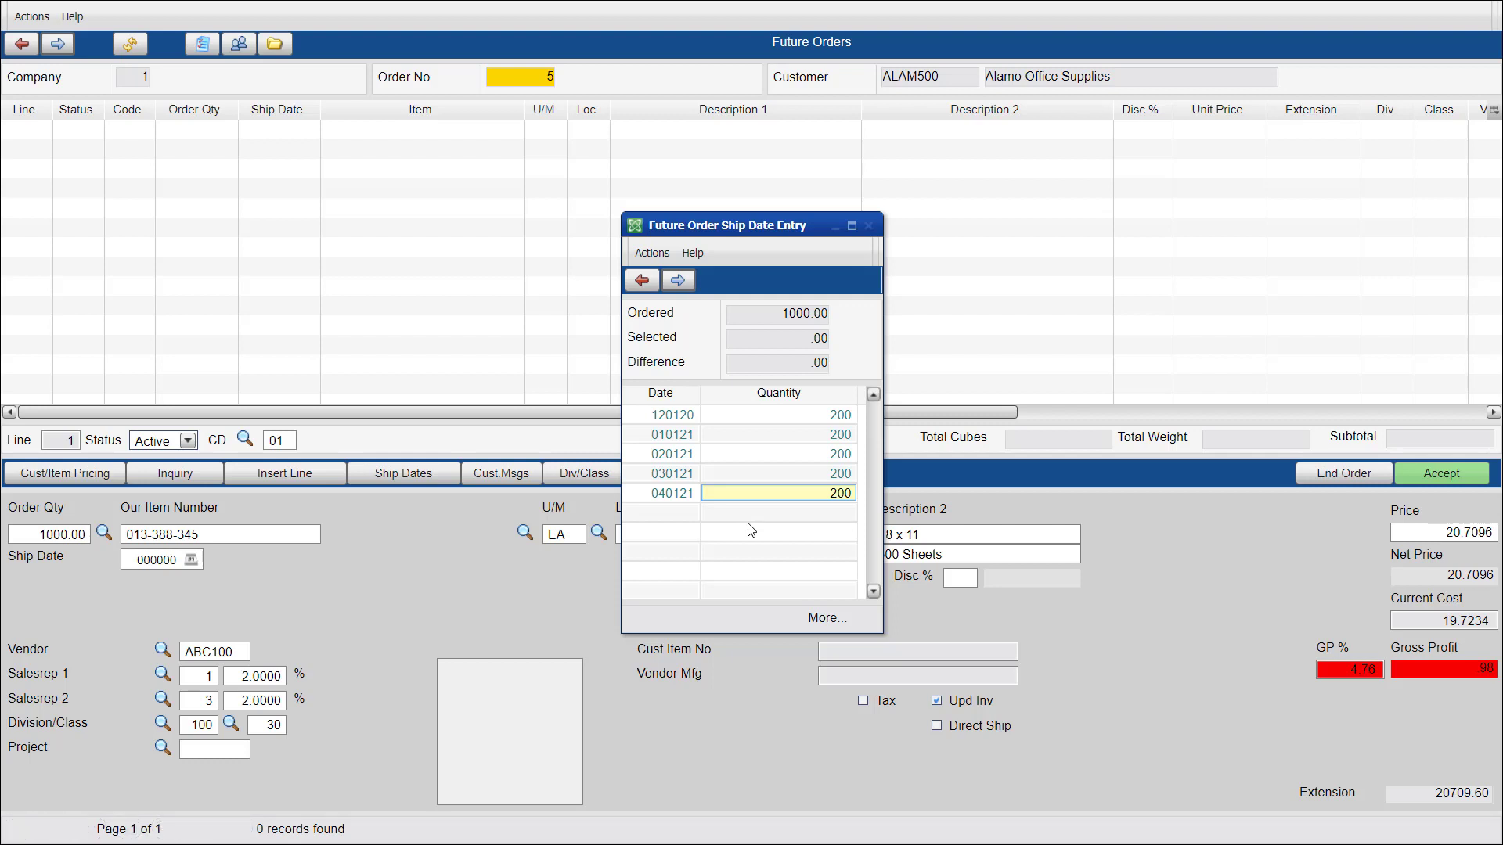
pyautogui.press('Return')
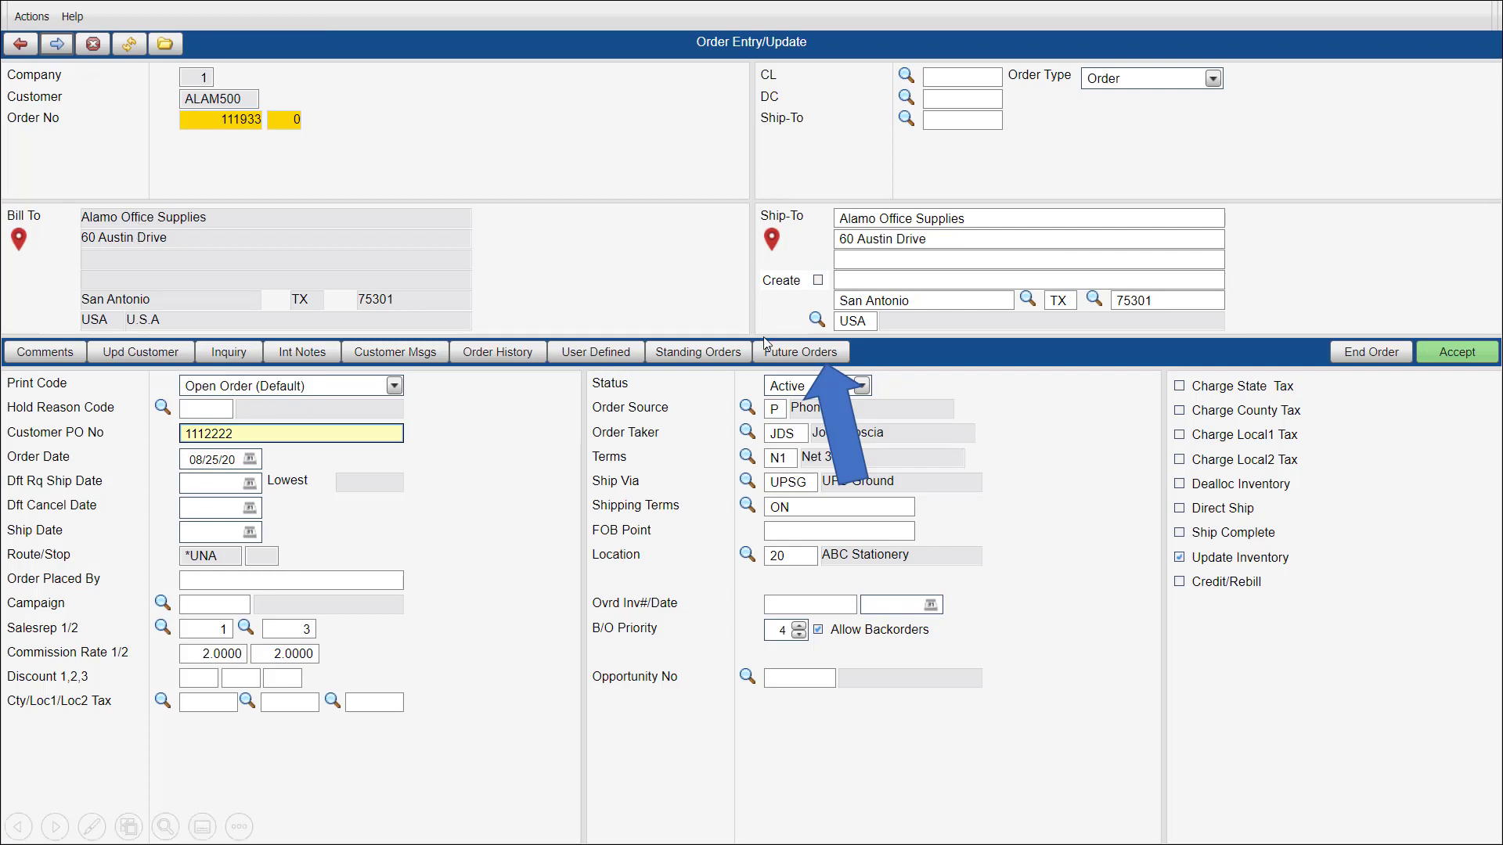
# Release 100 Post-it Note Cubes, item 206-202-872, from the blanket future order into the Alamo Office Supplies order
pyautogui.click(806, 352)
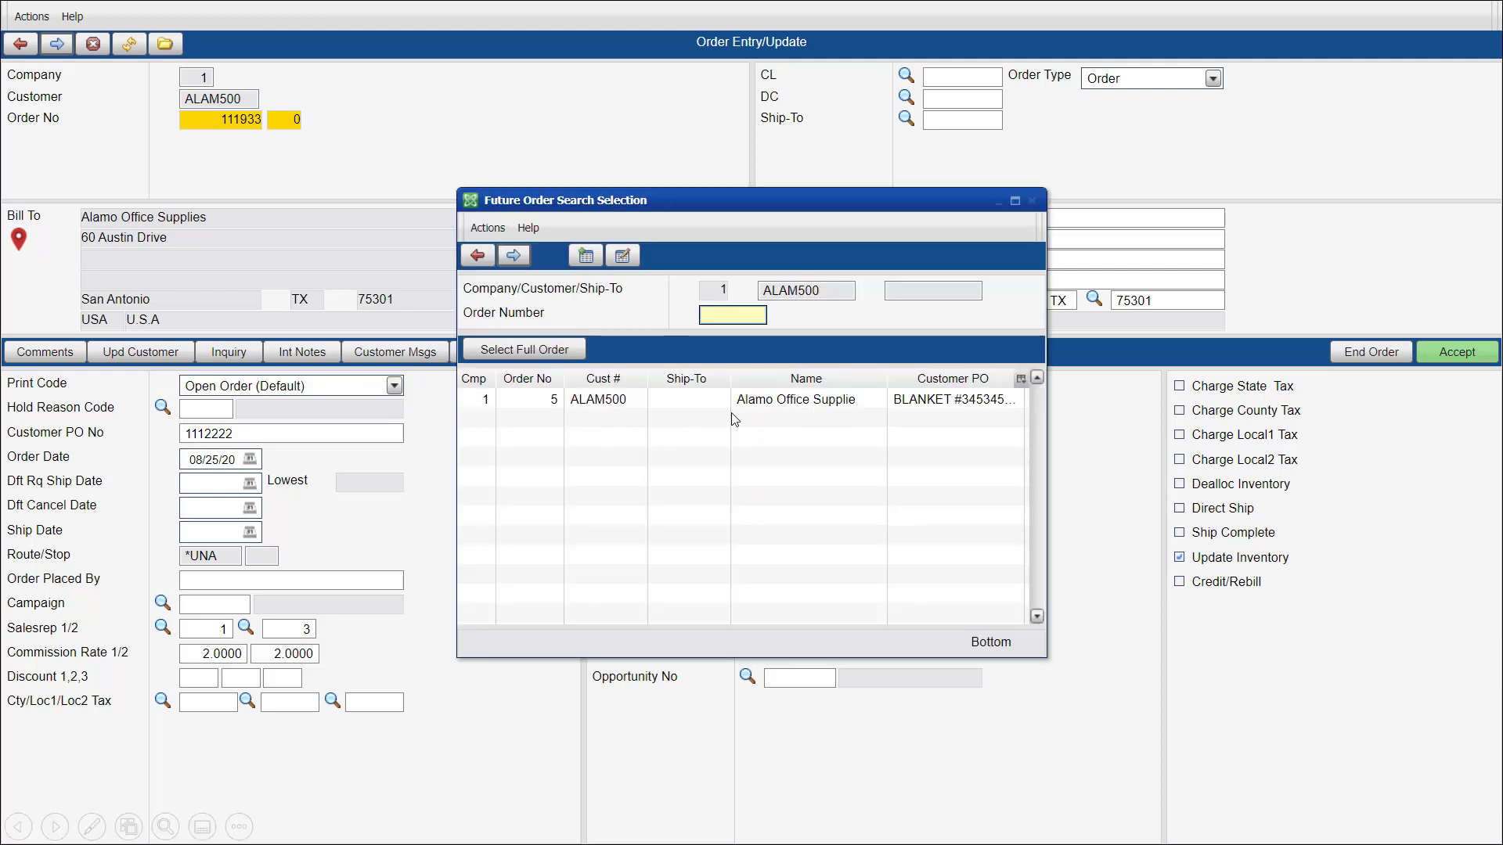
pyautogui.doubleClick(648, 404)
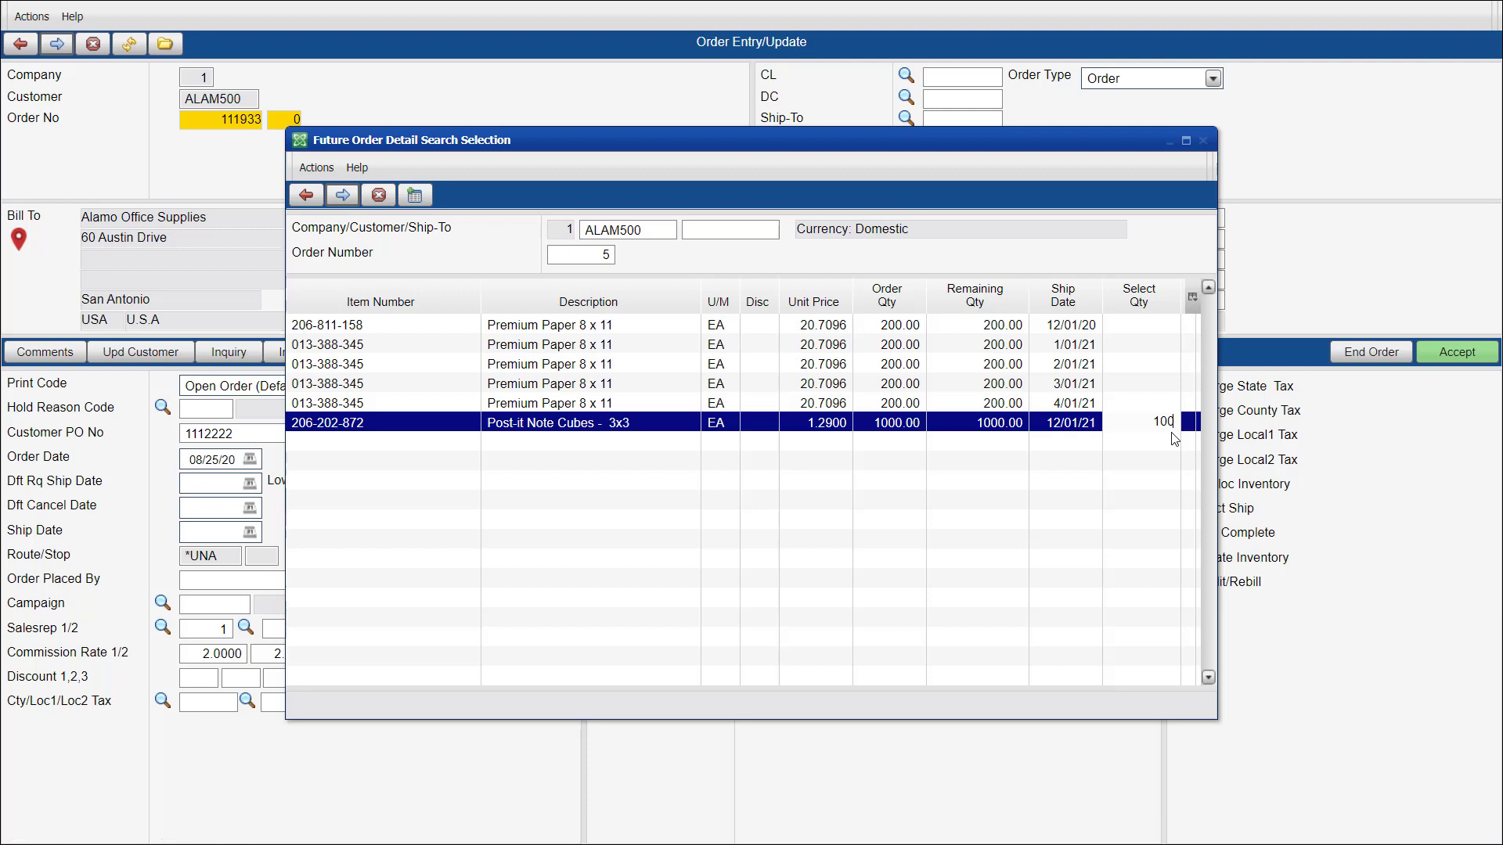
pyautogui.press('Return')
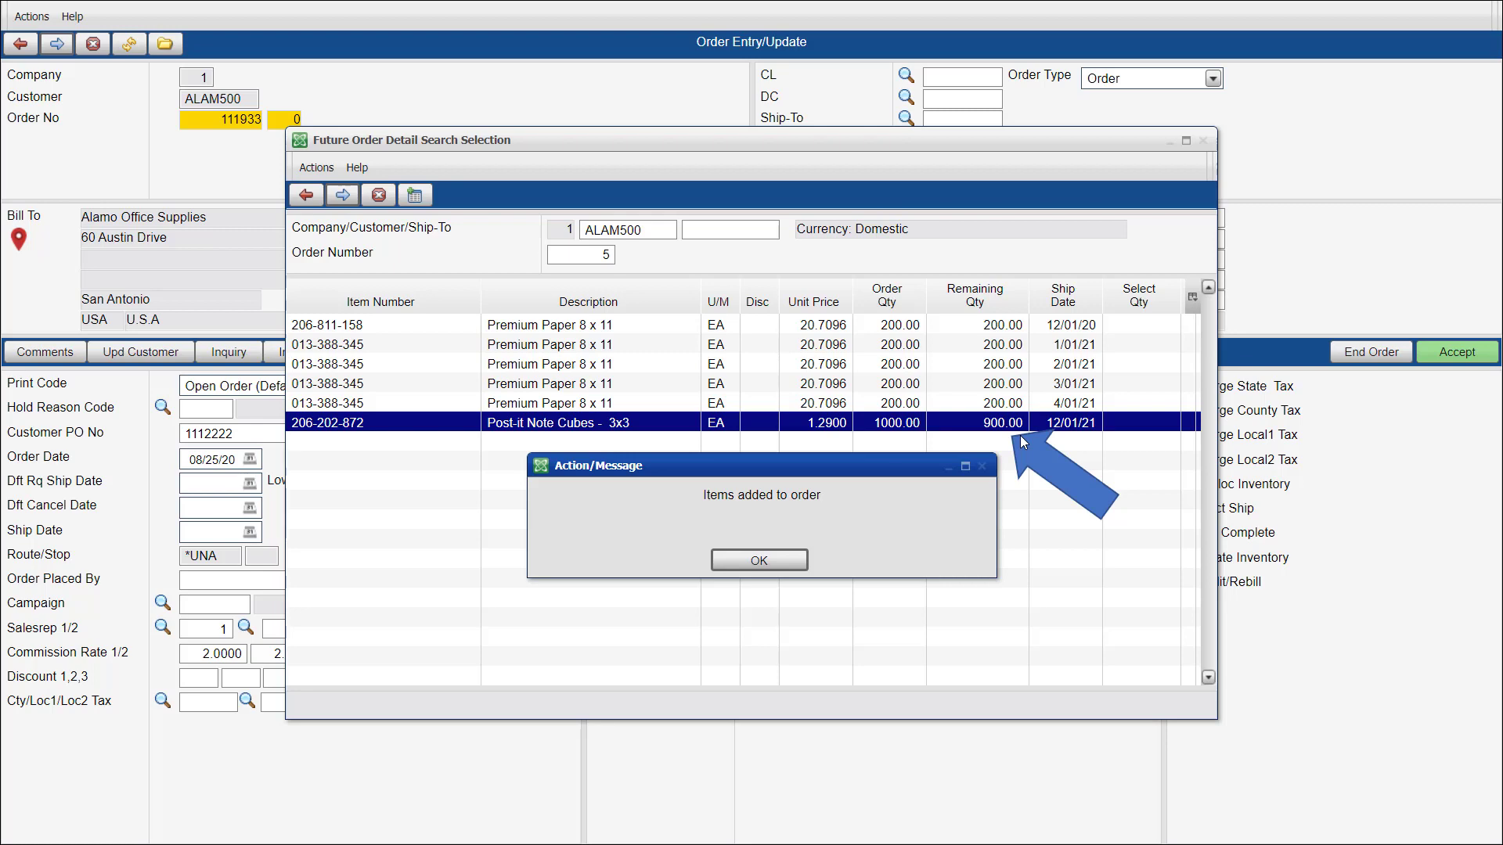
pyautogui.press('Return')
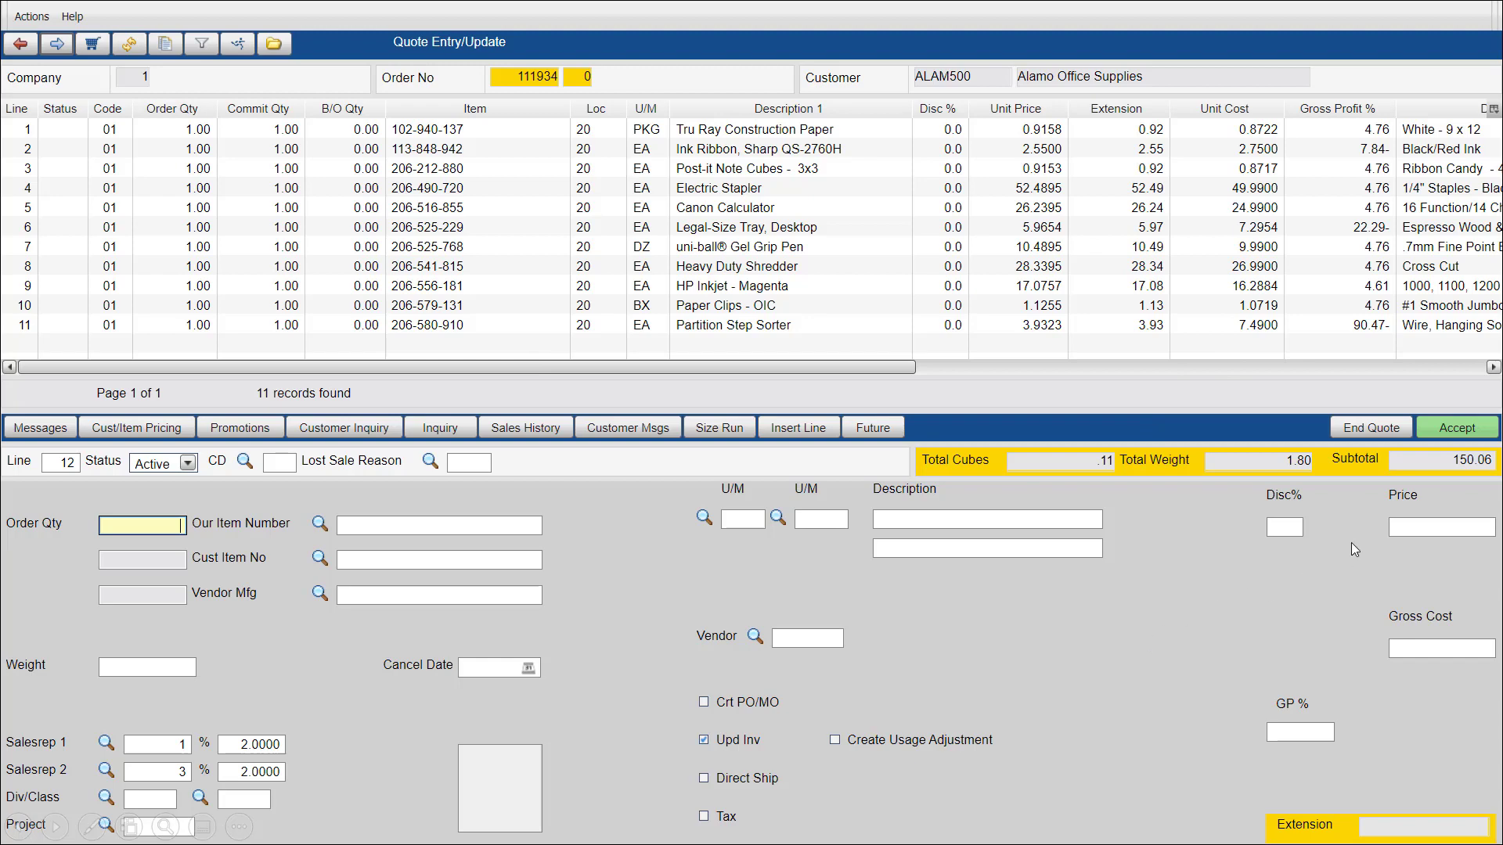
# End the quote for Alamo Office Supplies and create a standing order from it without cancelling the quote
pyautogui.click(1369, 430)
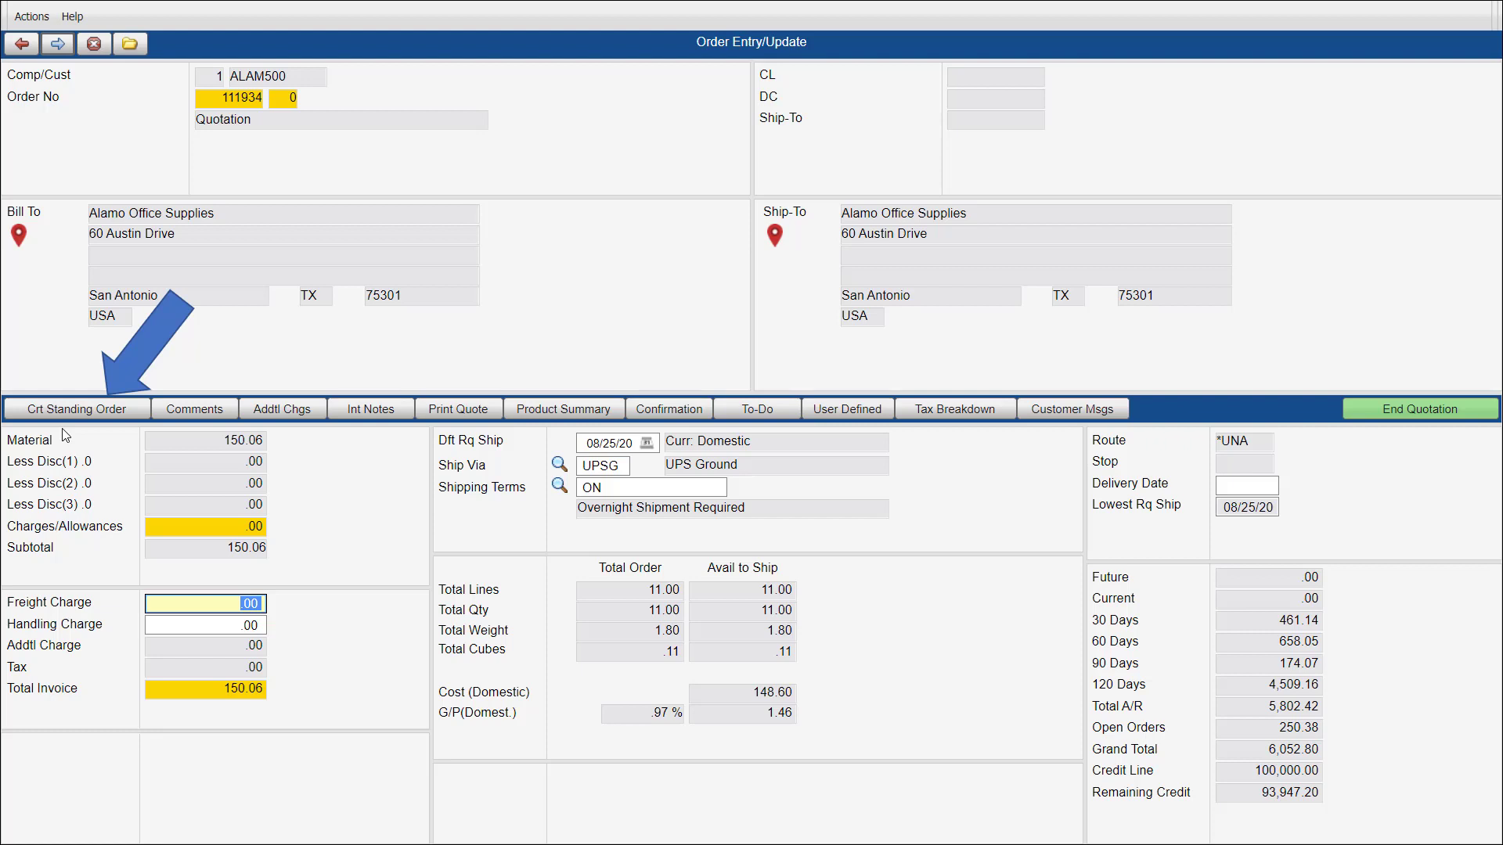
pyautogui.click(117, 424)
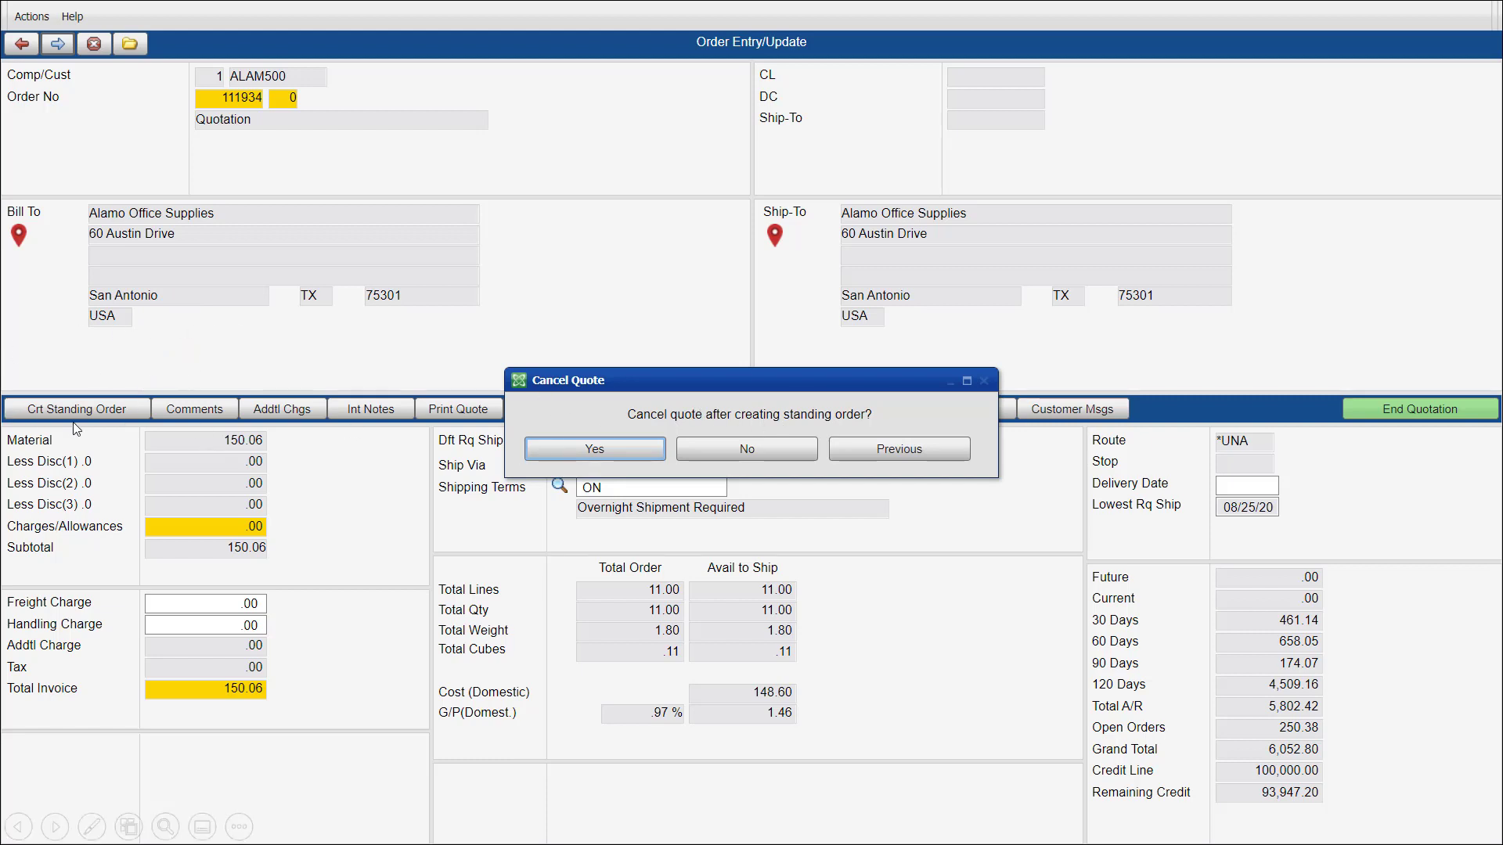
pyautogui.click(747, 450)
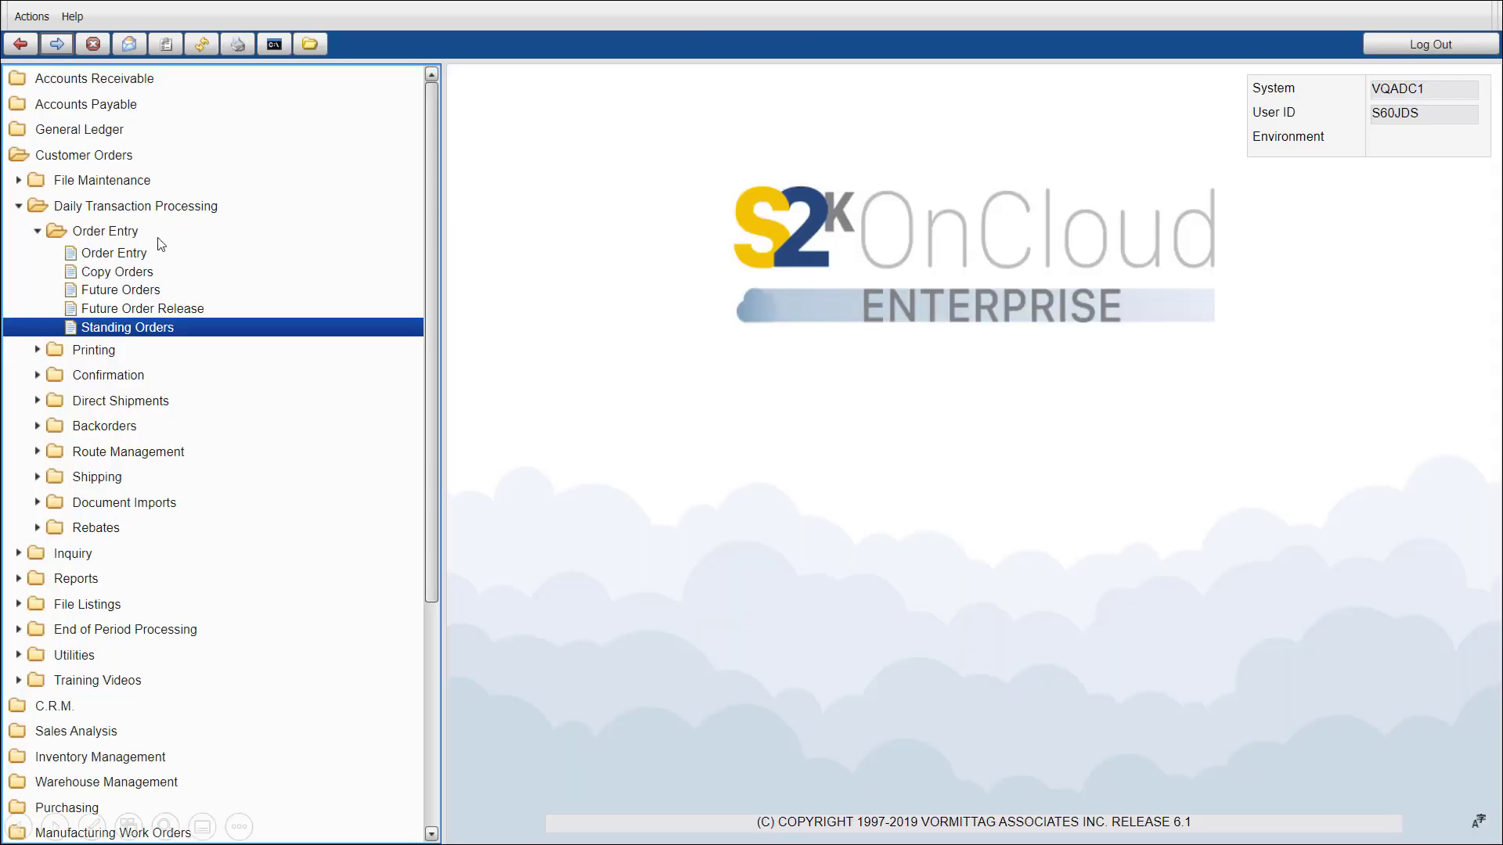
# Open the Alamo Office Supplies standing order in Standing Orders and accept its header
pyautogui.doubleClick(175, 325)
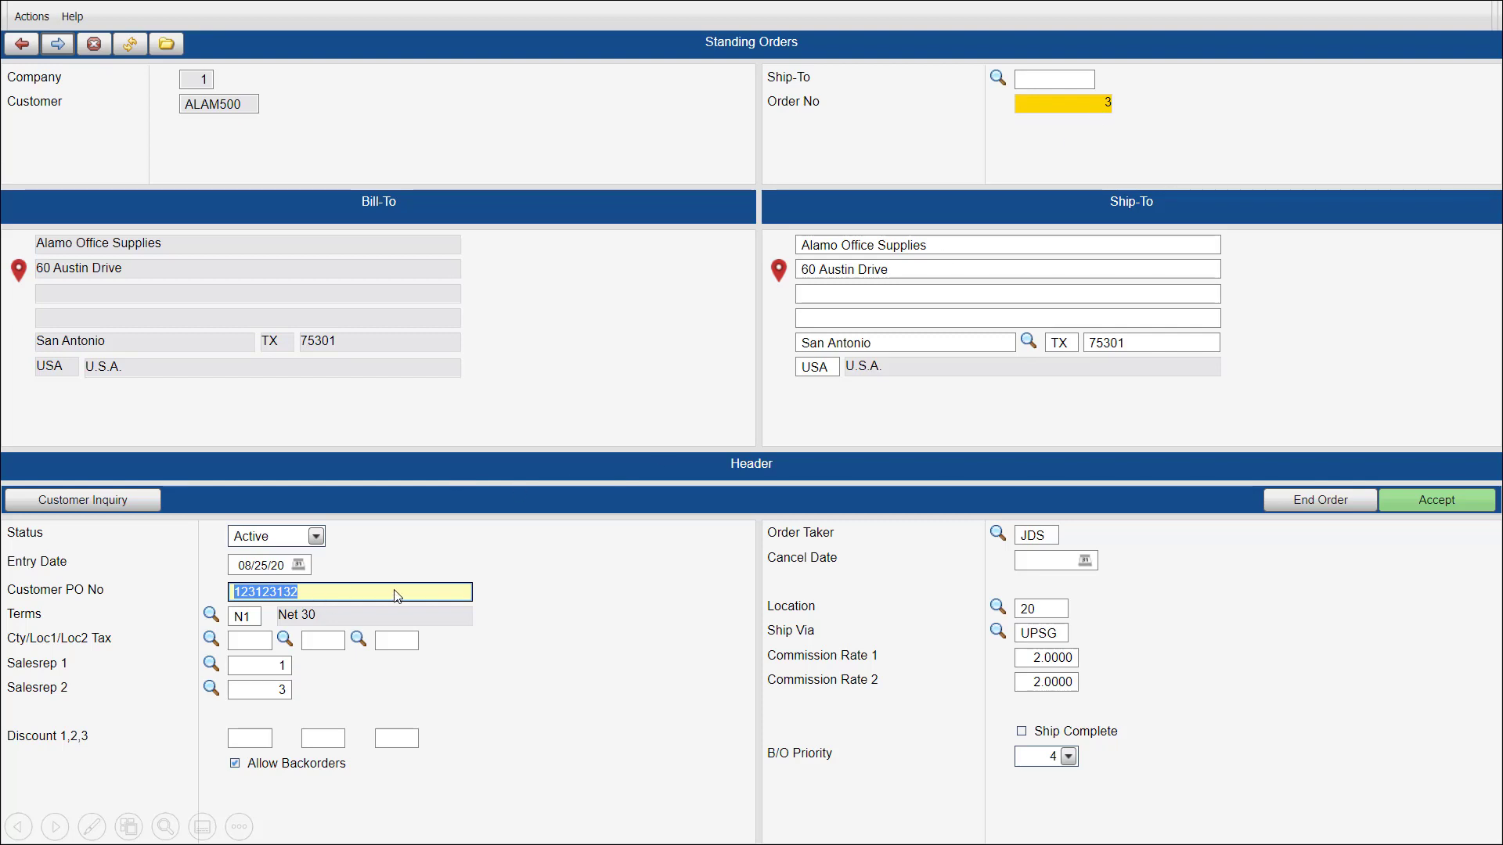
pyautogui.press('Return')
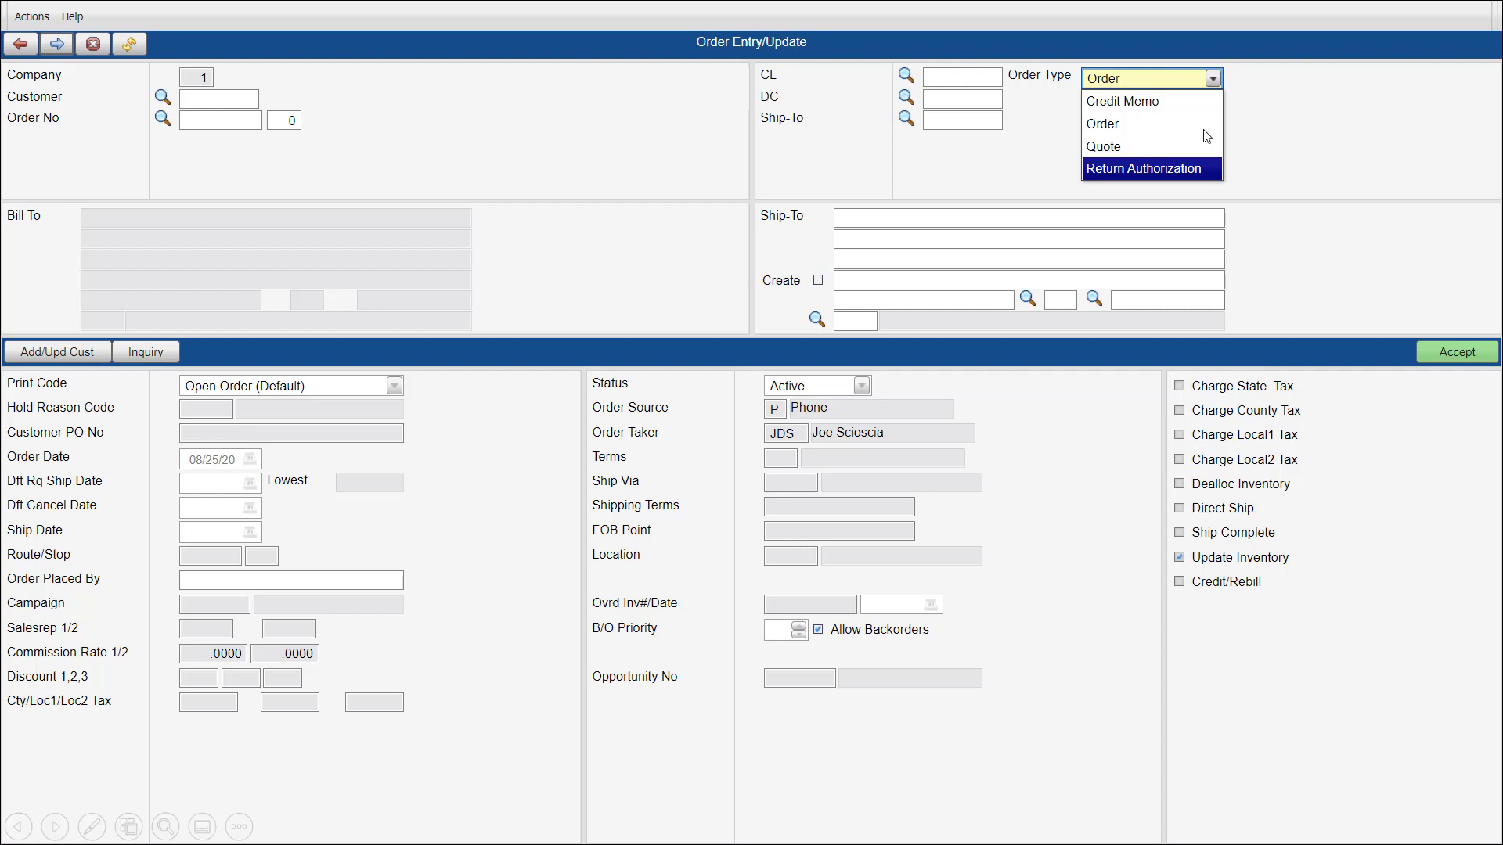
# Create a Return Authorization for Alamo Office Supplies with a return reason code and proceed to its detail lines
pyautogui.click(1124, 173)
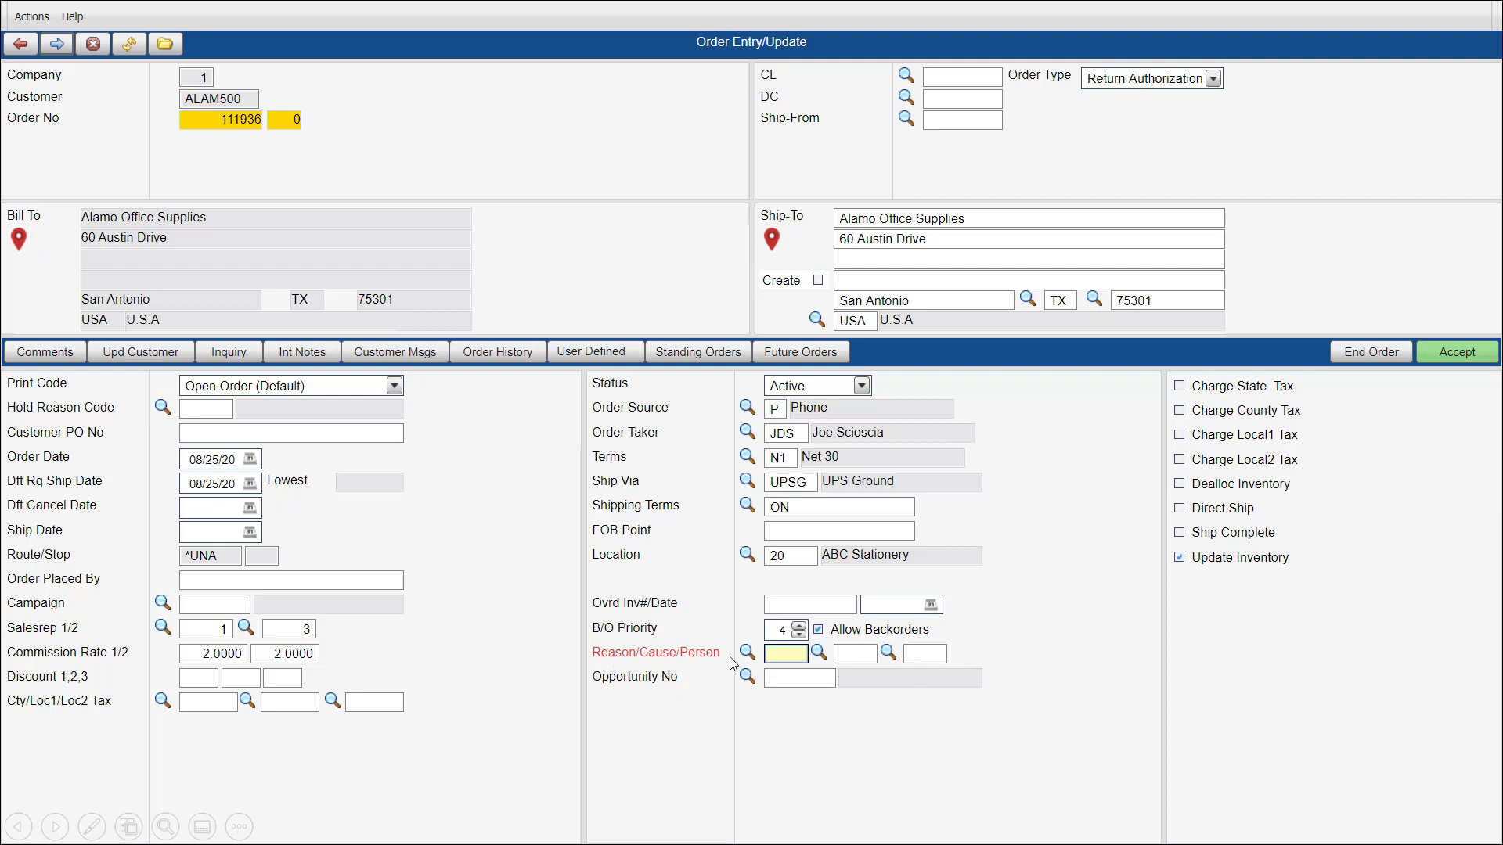
pyautogui.click(777, 658)
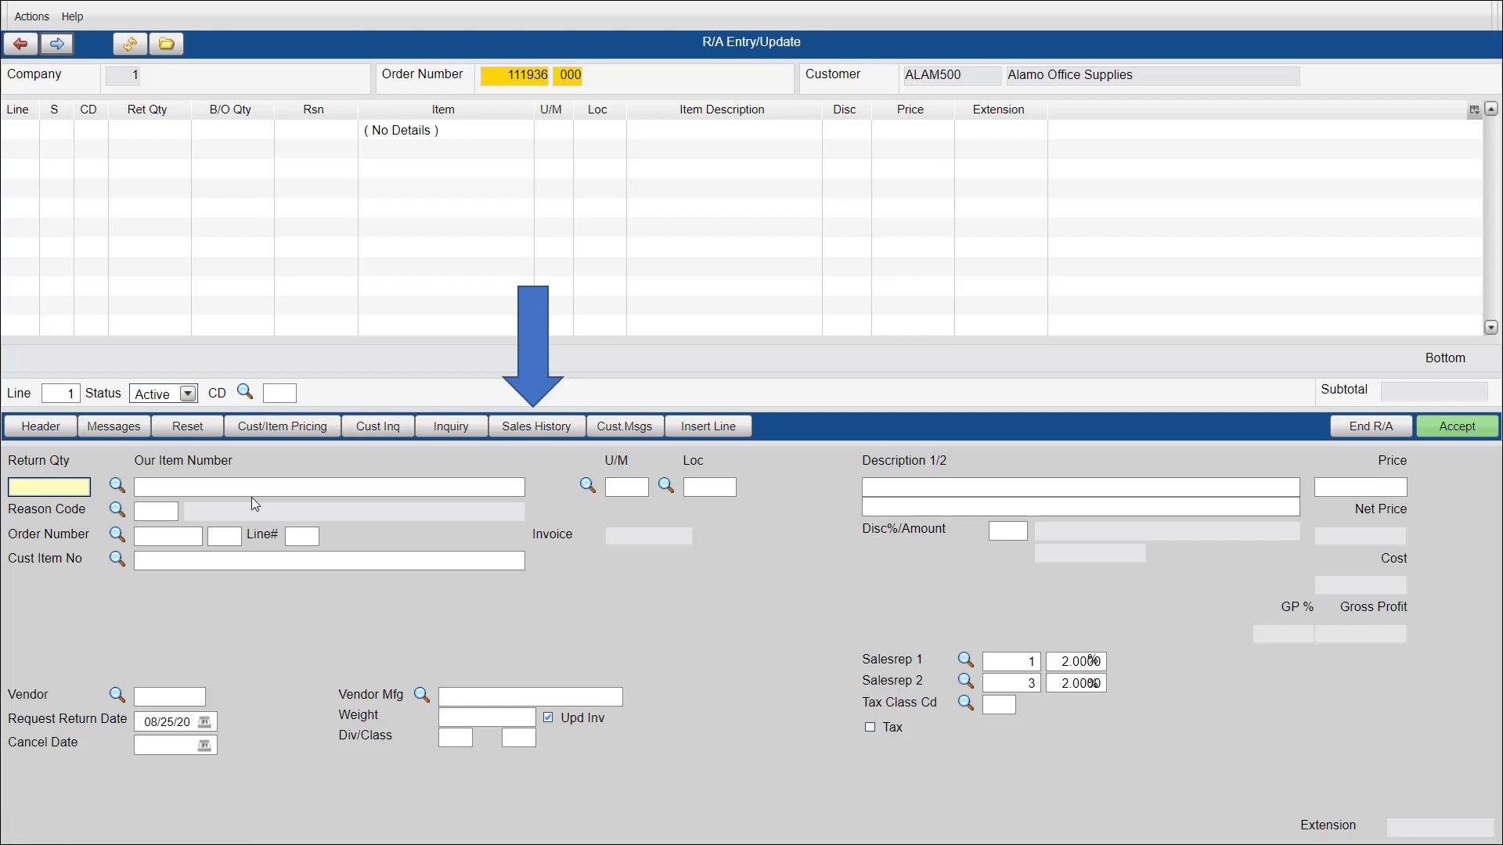
# Add 1 PKG of Tru Ray Construction Paper, item 102-940-137, from the 3/04/20 sales history invoice to the return without re-pricing, and end the detail entry
pyautogui.click(542, 430)
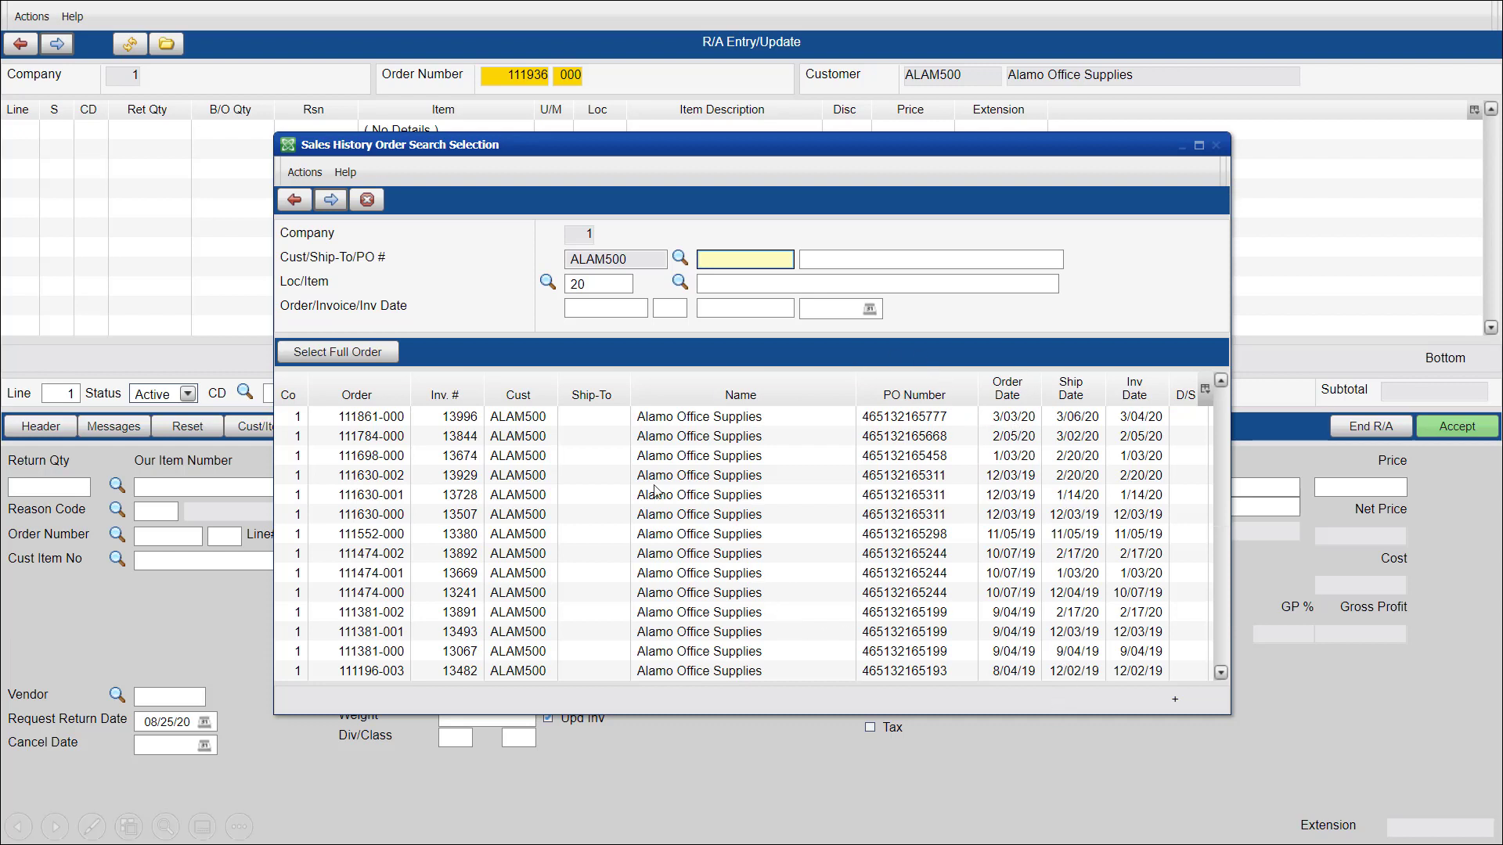
pyautogui.doubleClick(440, 416)
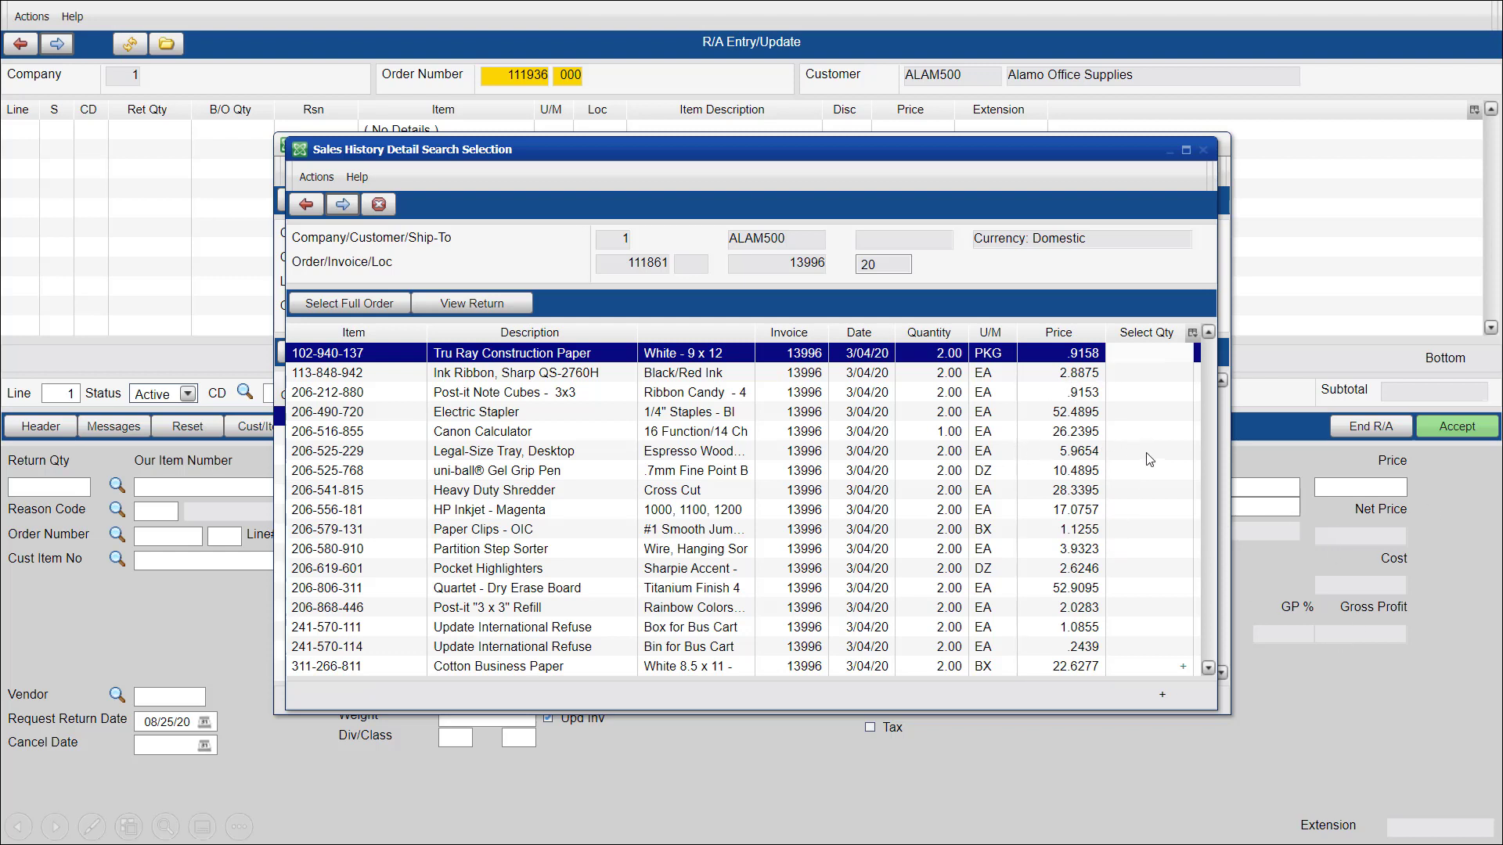
pyautogui.click(1149, 357)
pyautogui.click(1080, 378)
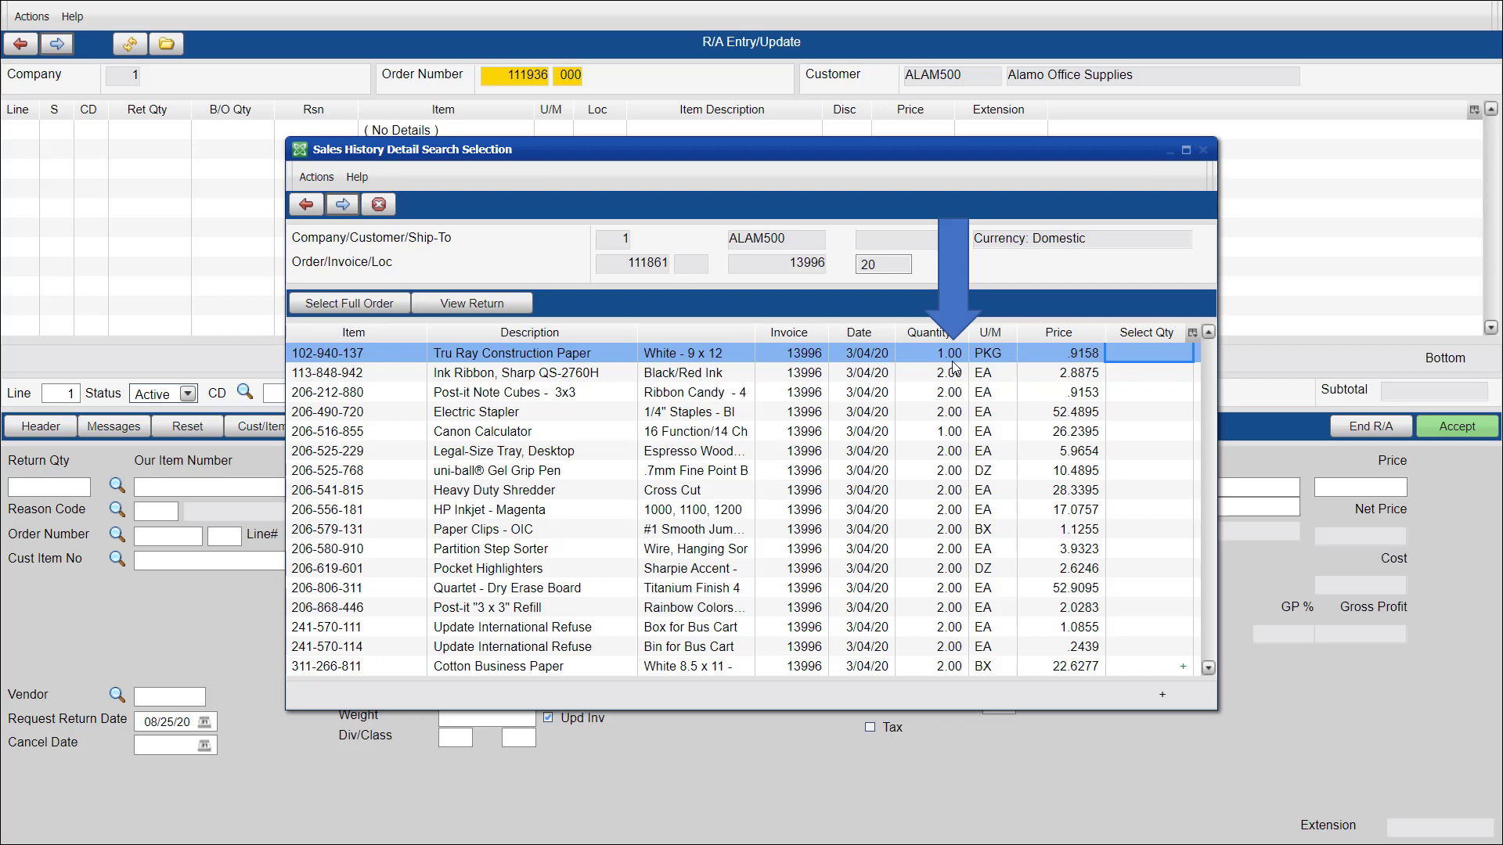
pyautogui.press('Return')
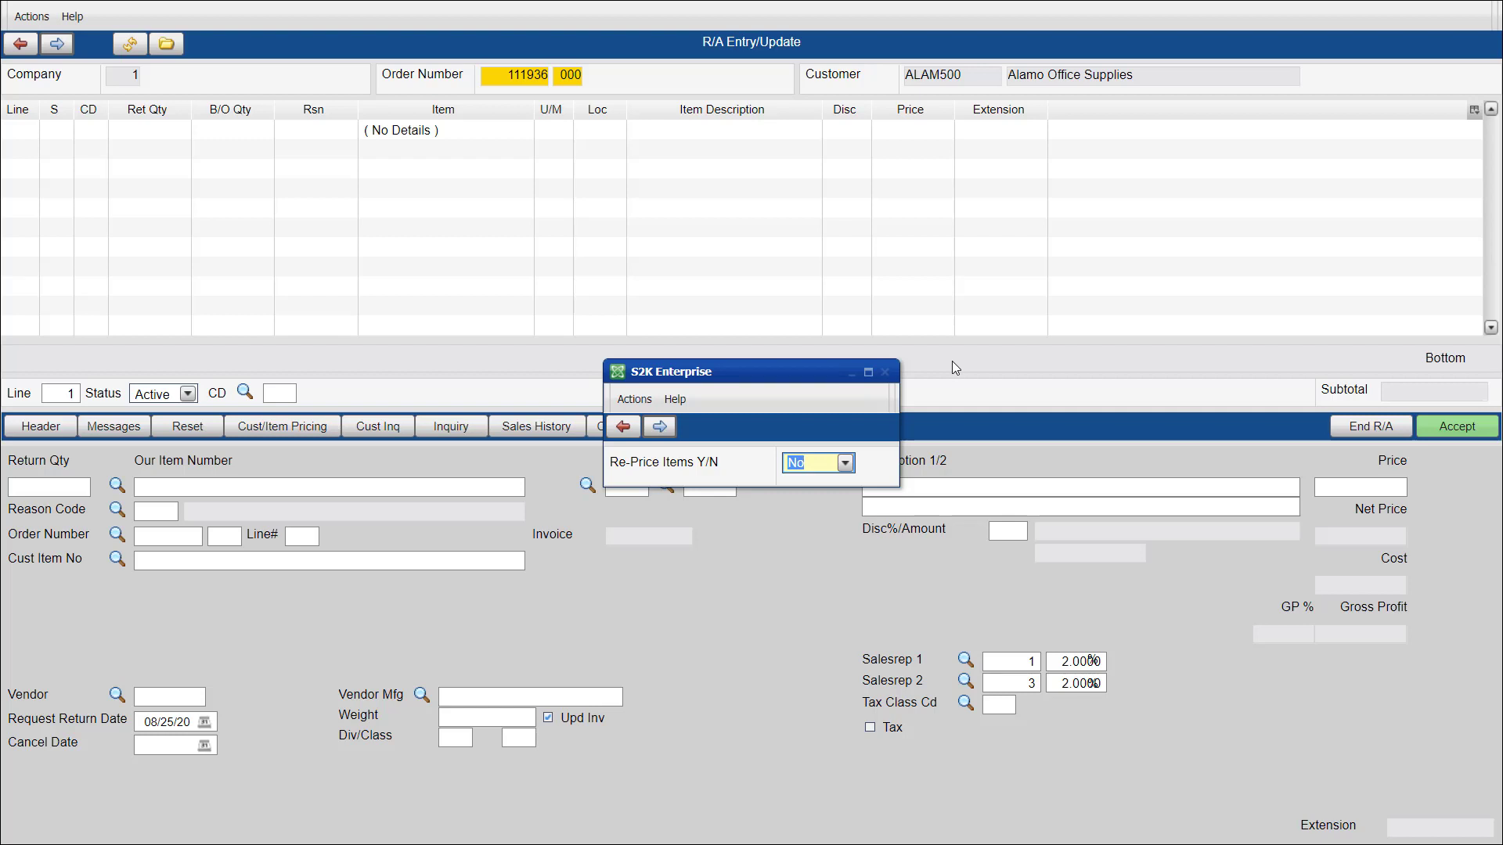
pyautogui.press('Return')
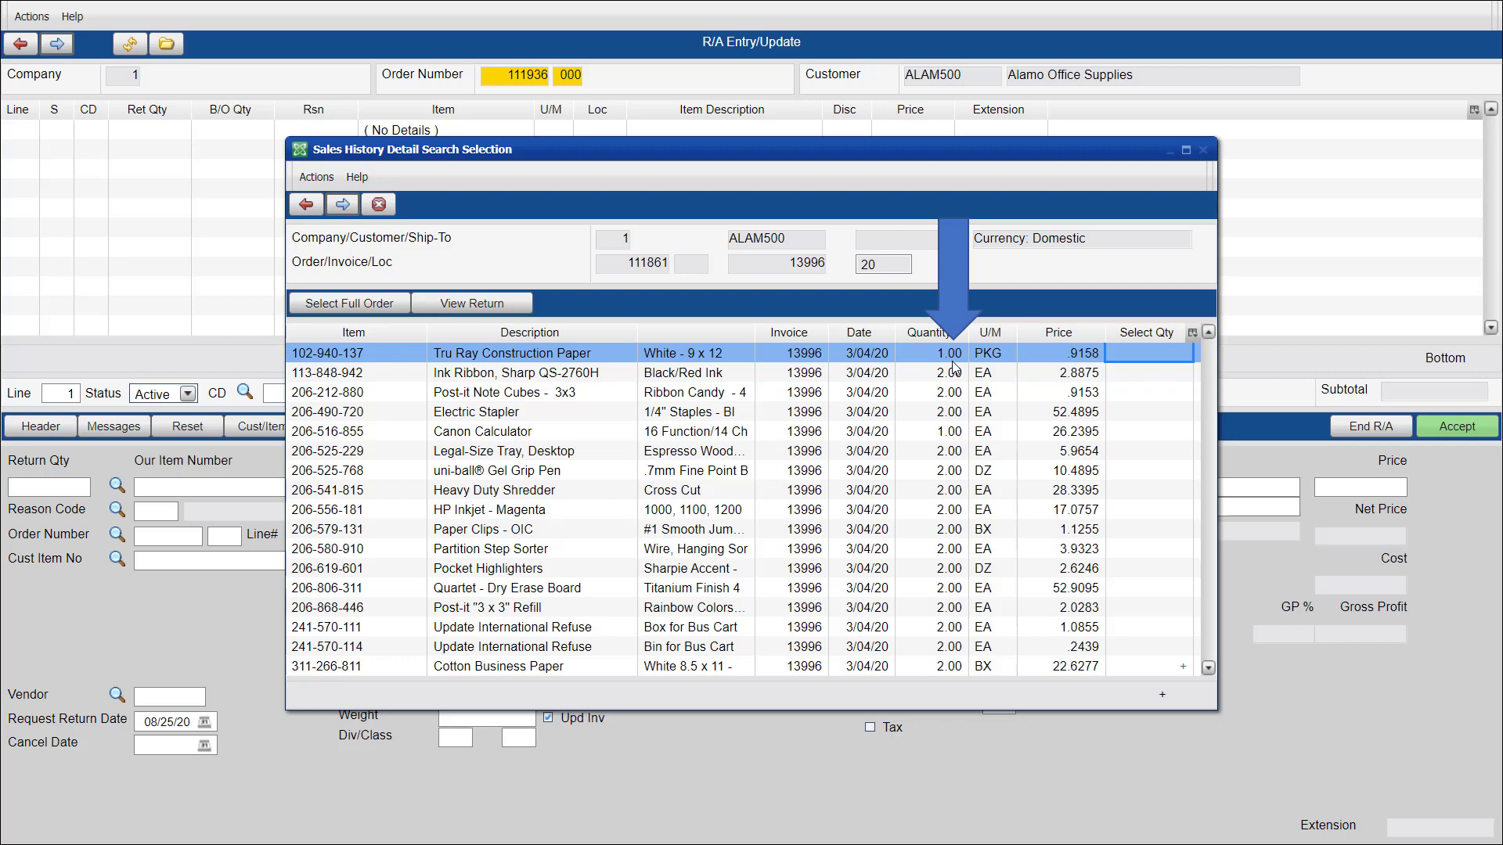
pyautogui.press('Return')
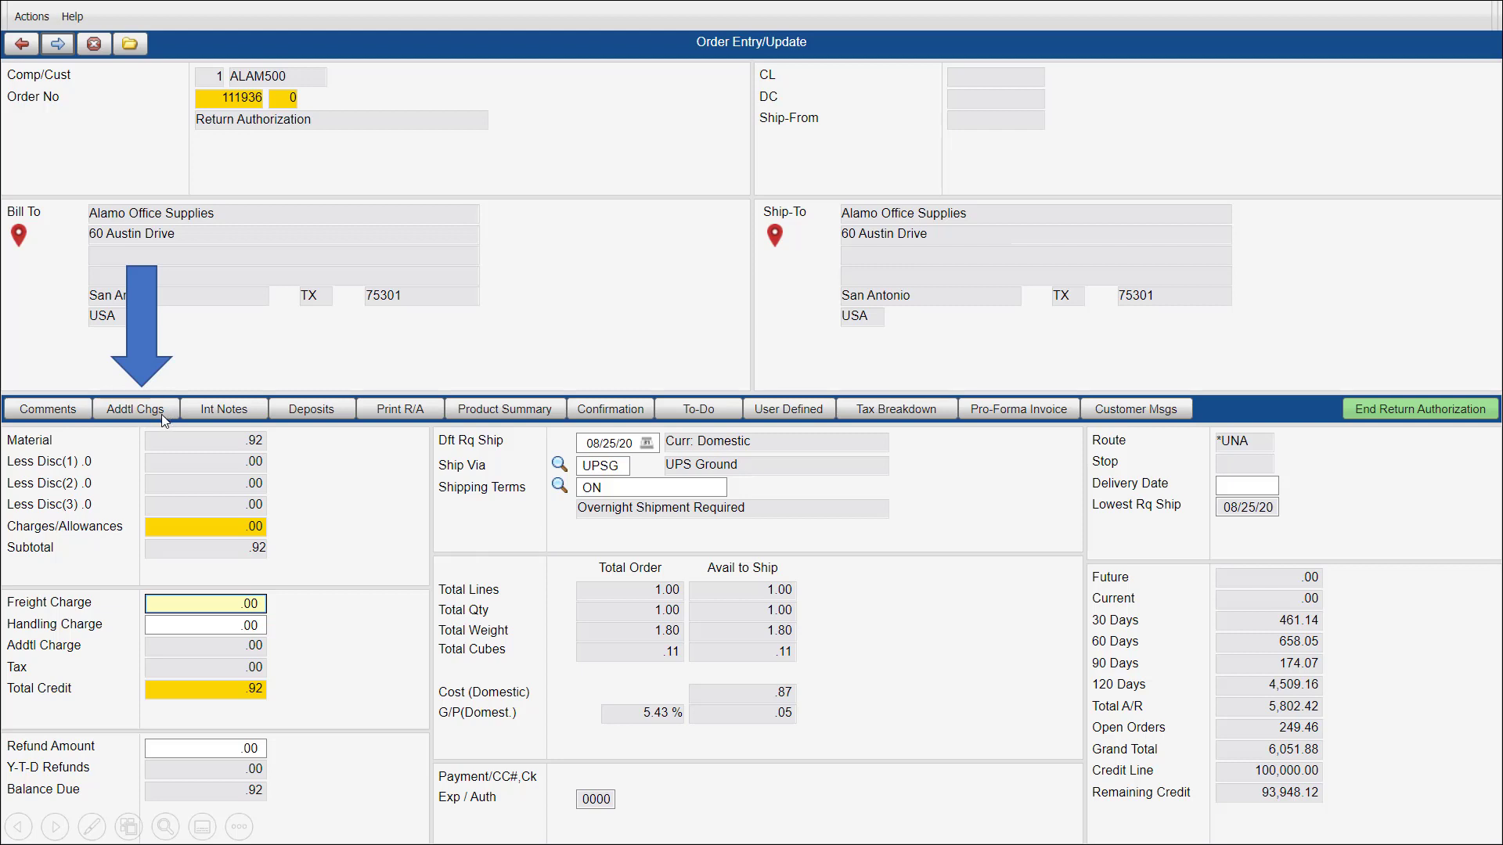
# Examine the return's additional charges and the charge settings in the Customer Orders Interface Setup
pyautogui.click(135, 410)
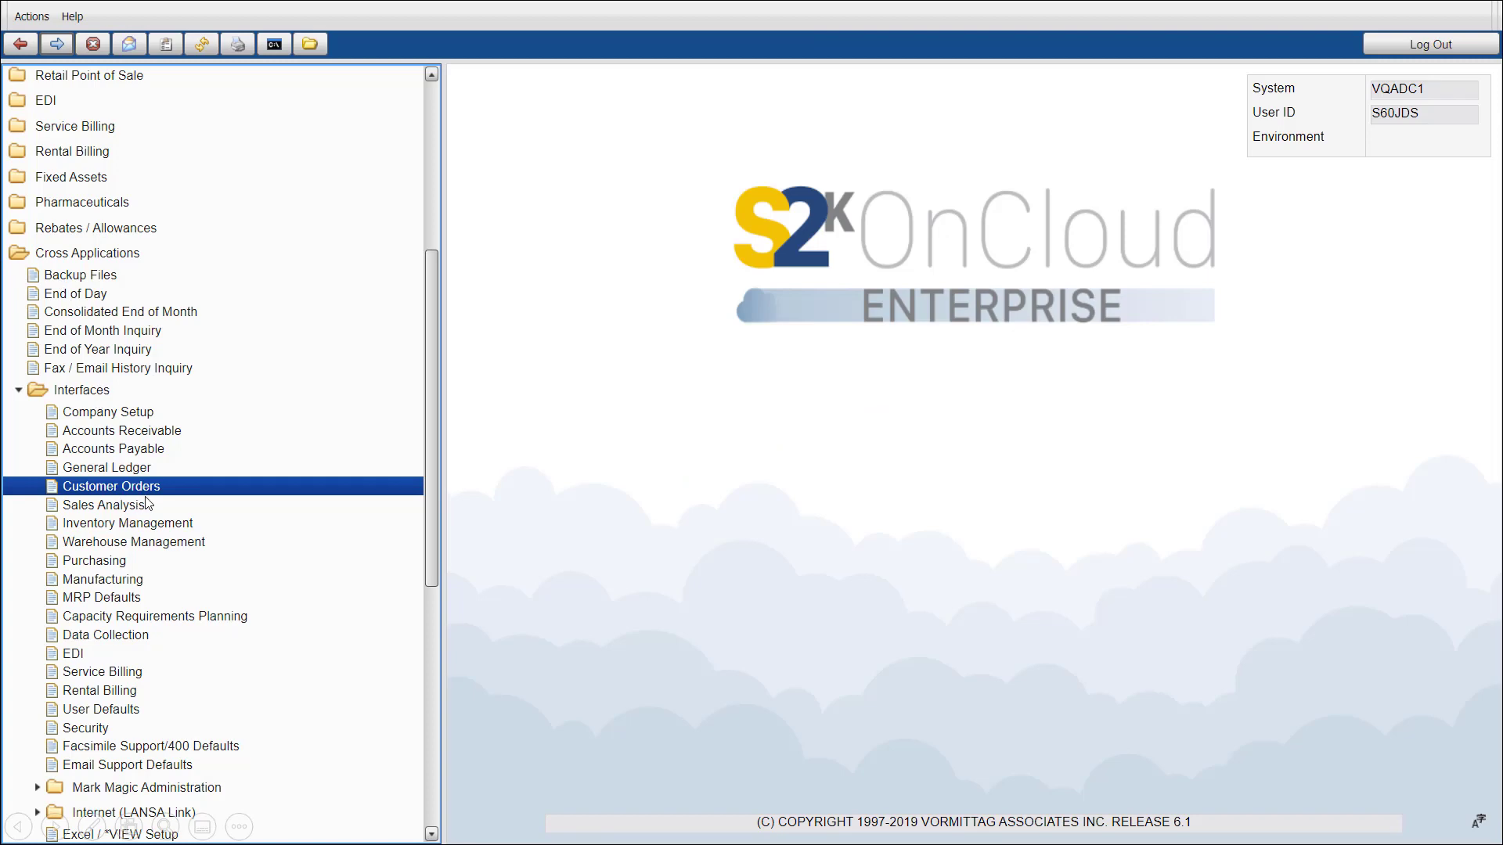
pyautogui.press('Return')
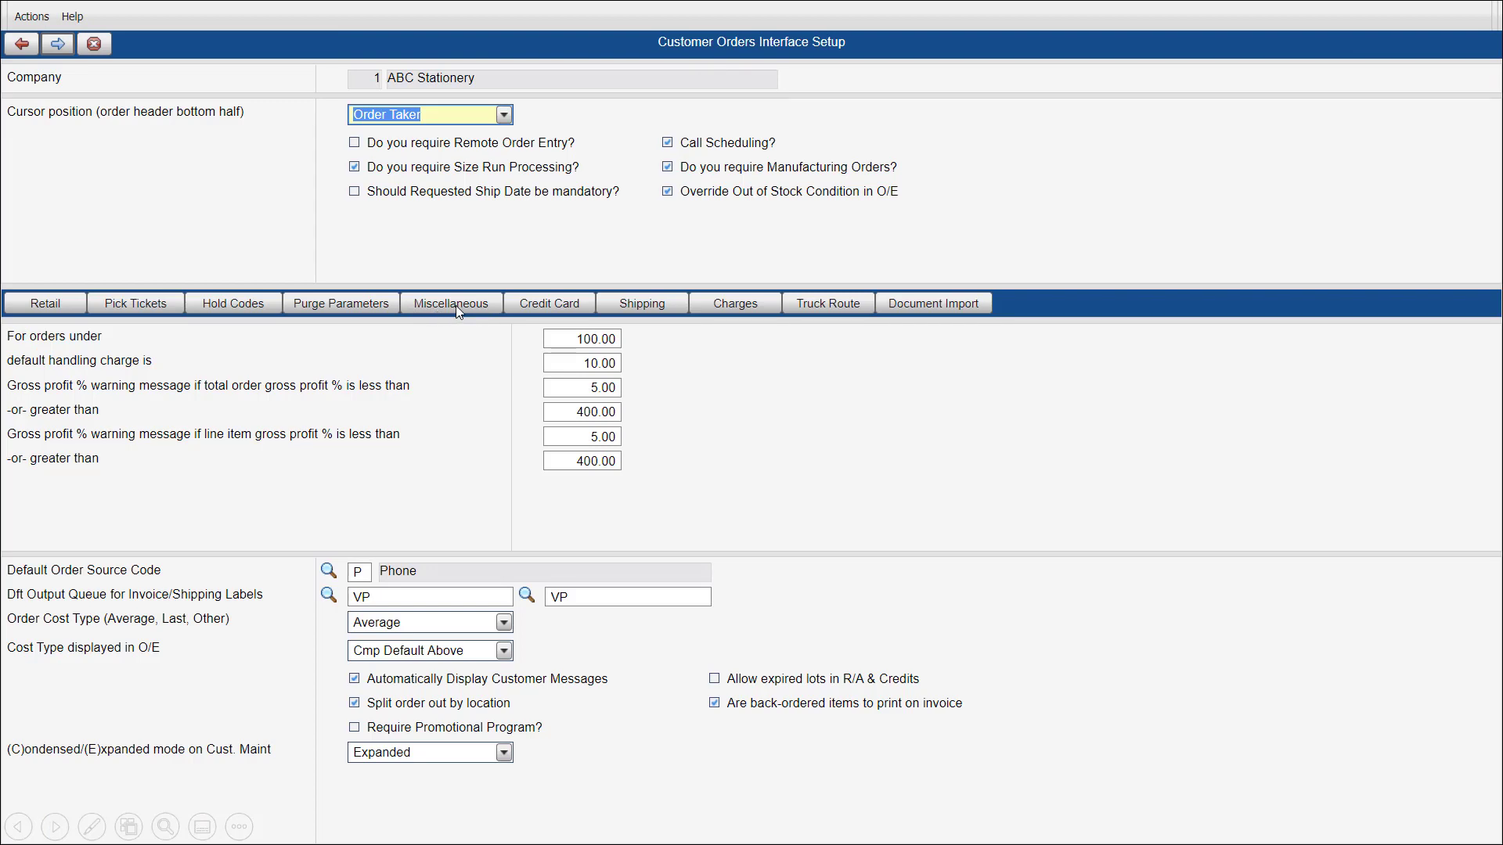
pyautogui.click(745, 314)
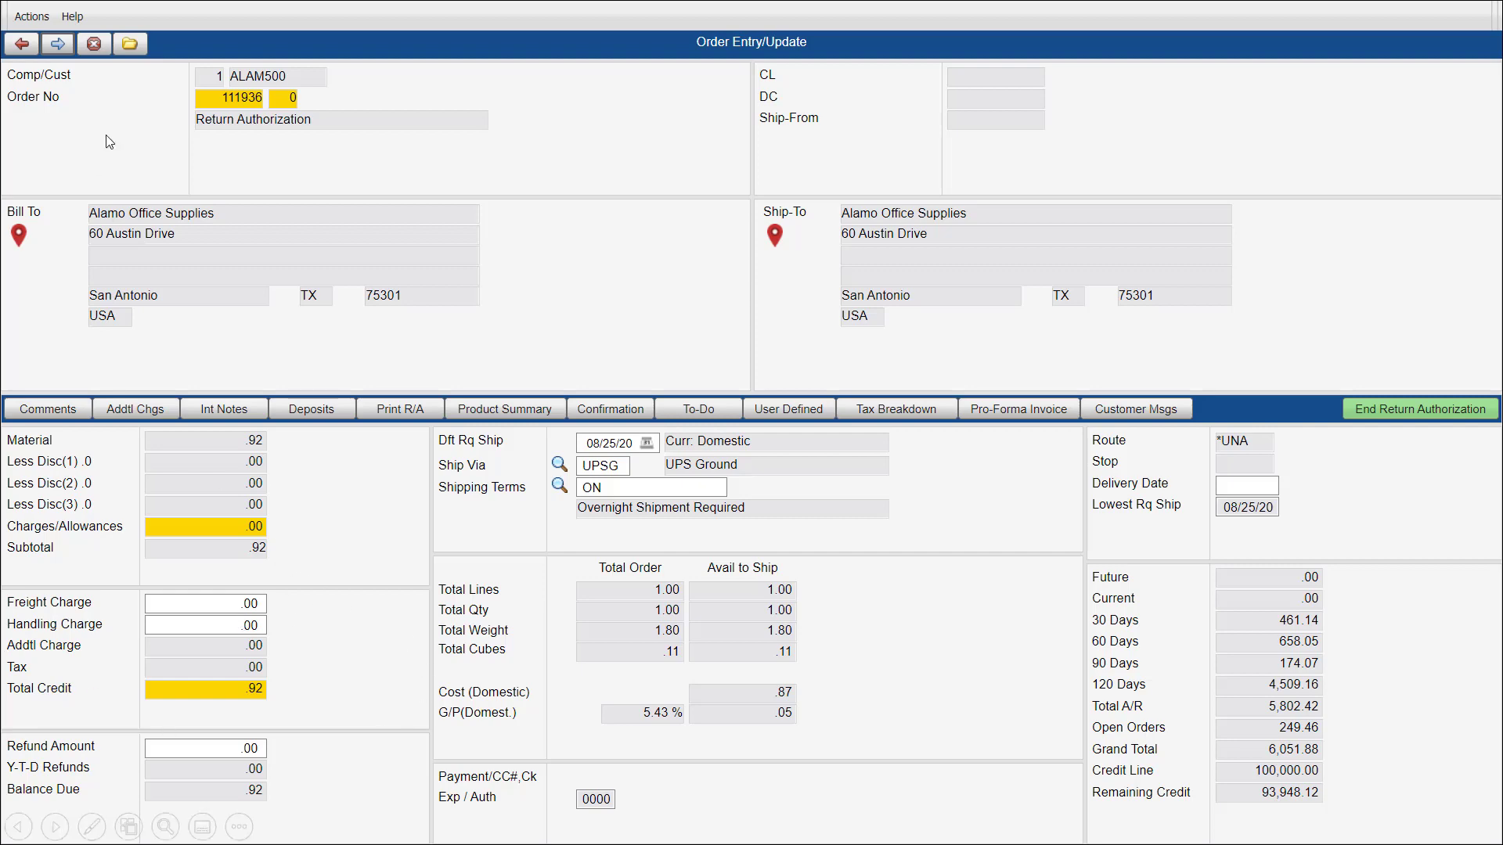
# Go back to the Alamo Office Supplies Return Authorization header and set its first discount to 10
pyautogui.click(22, 44)
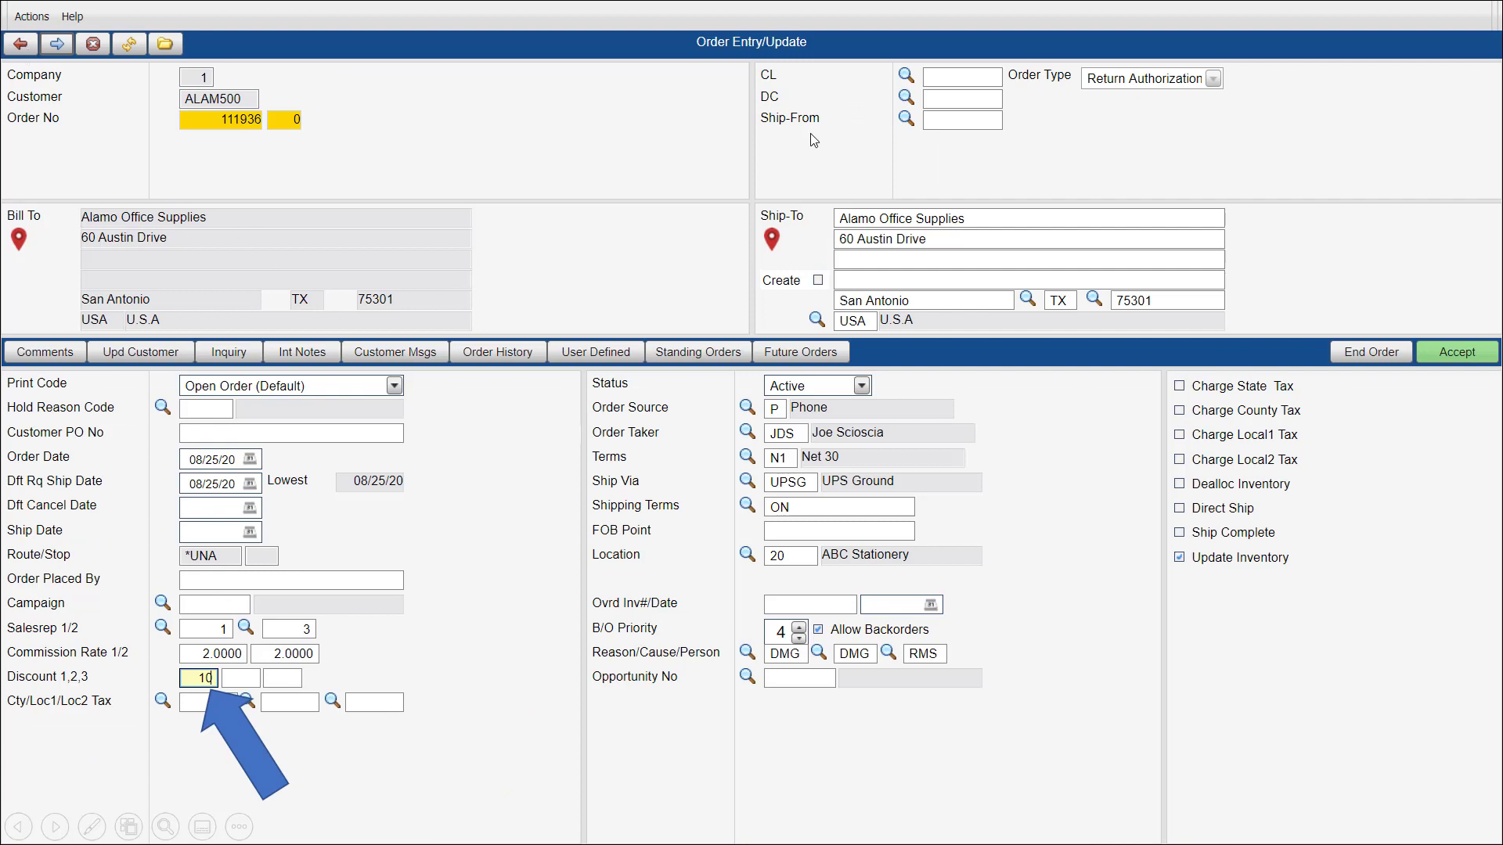